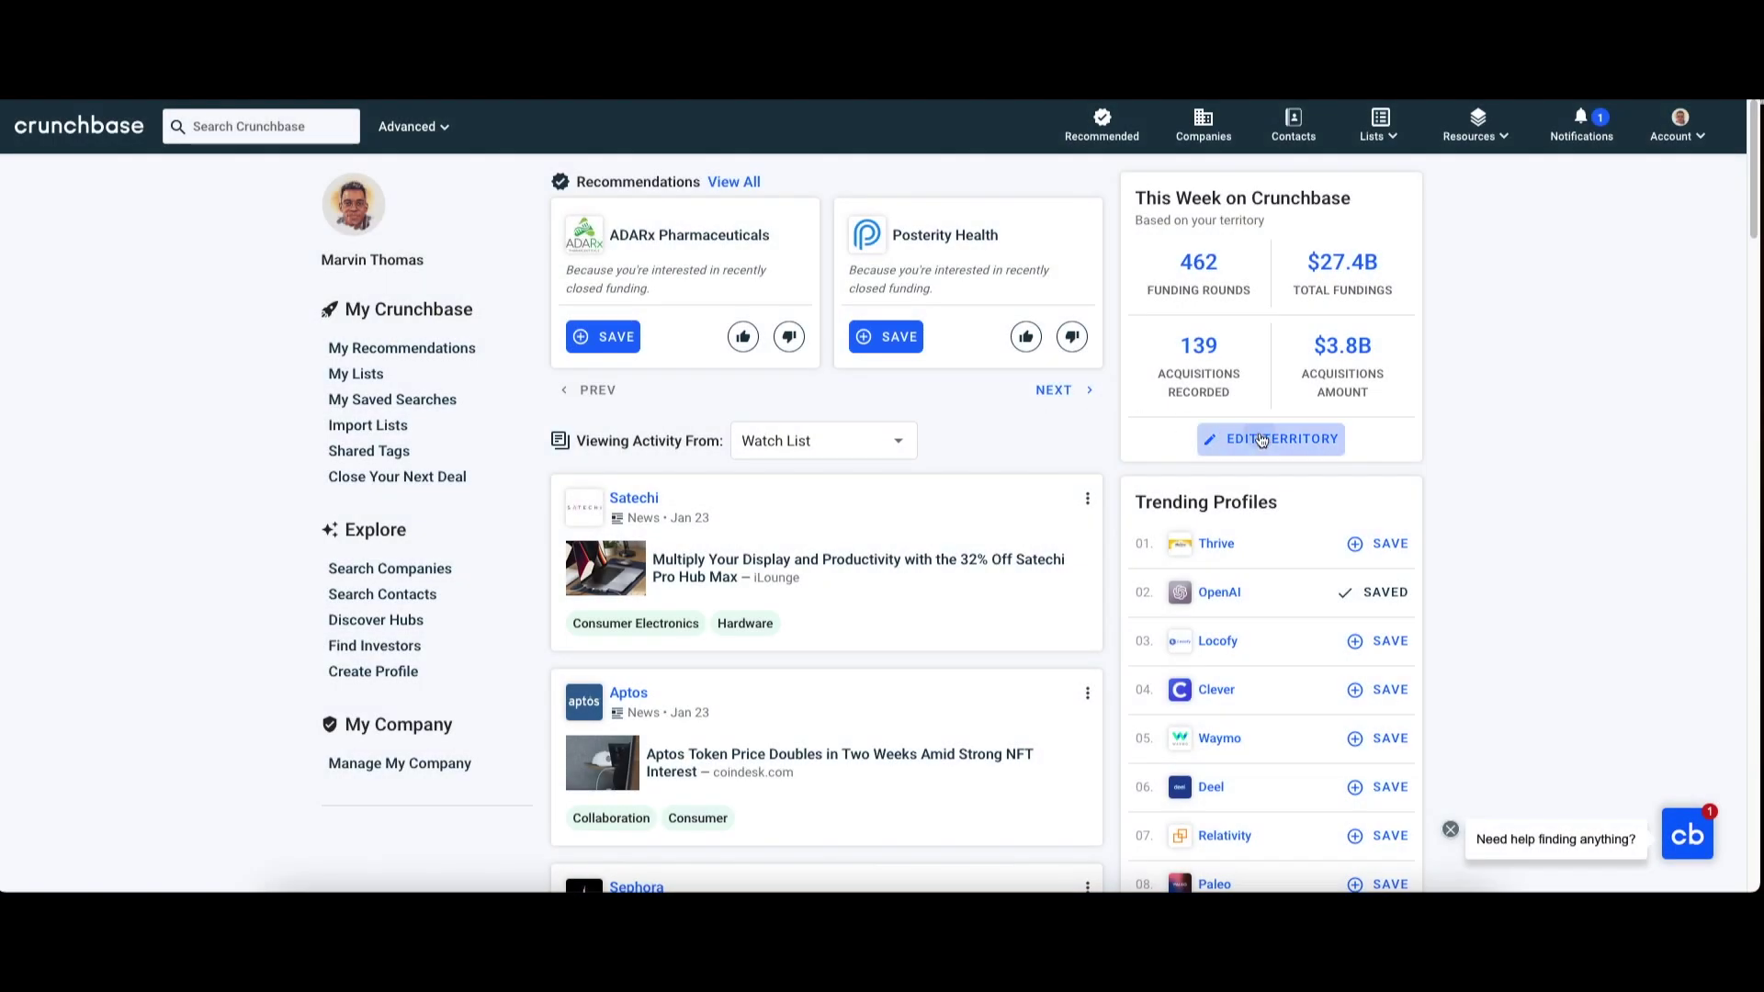
Step: Save the territory as United States headquarters, Health Care industry, and 51+ employees
click(1207, 438)
click(969, 470)
text(united states)
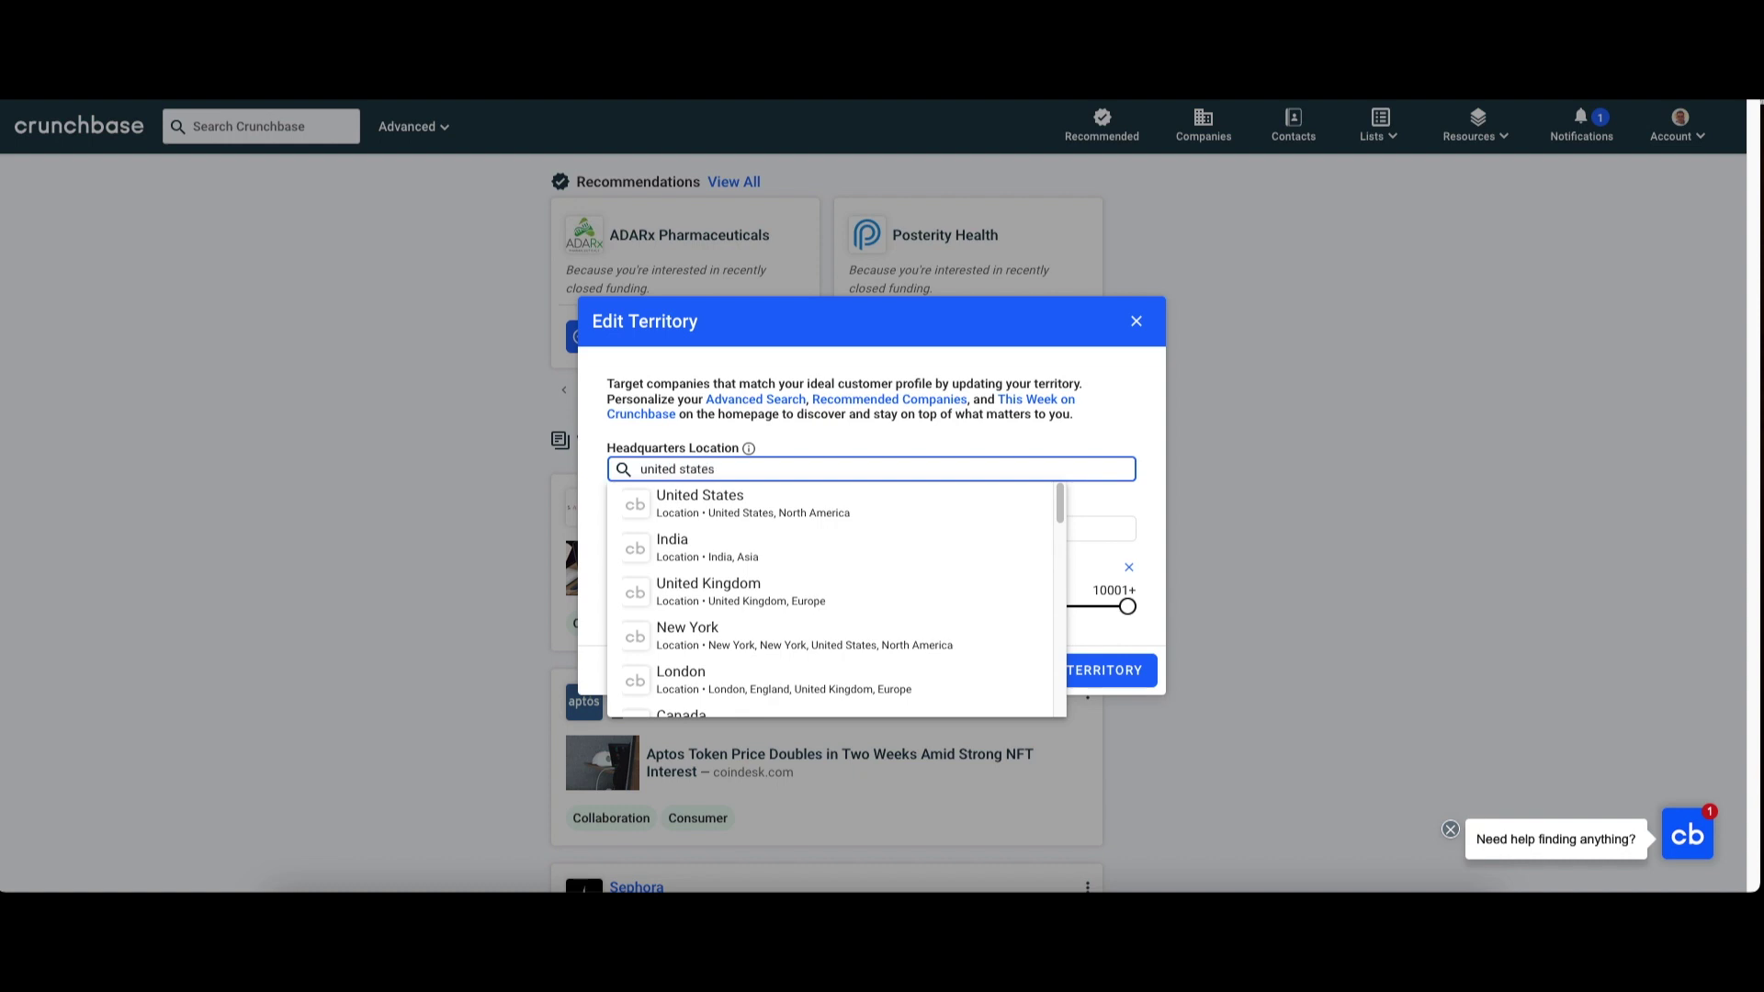
click(956, 496)
click(855, 542)
text(heal)
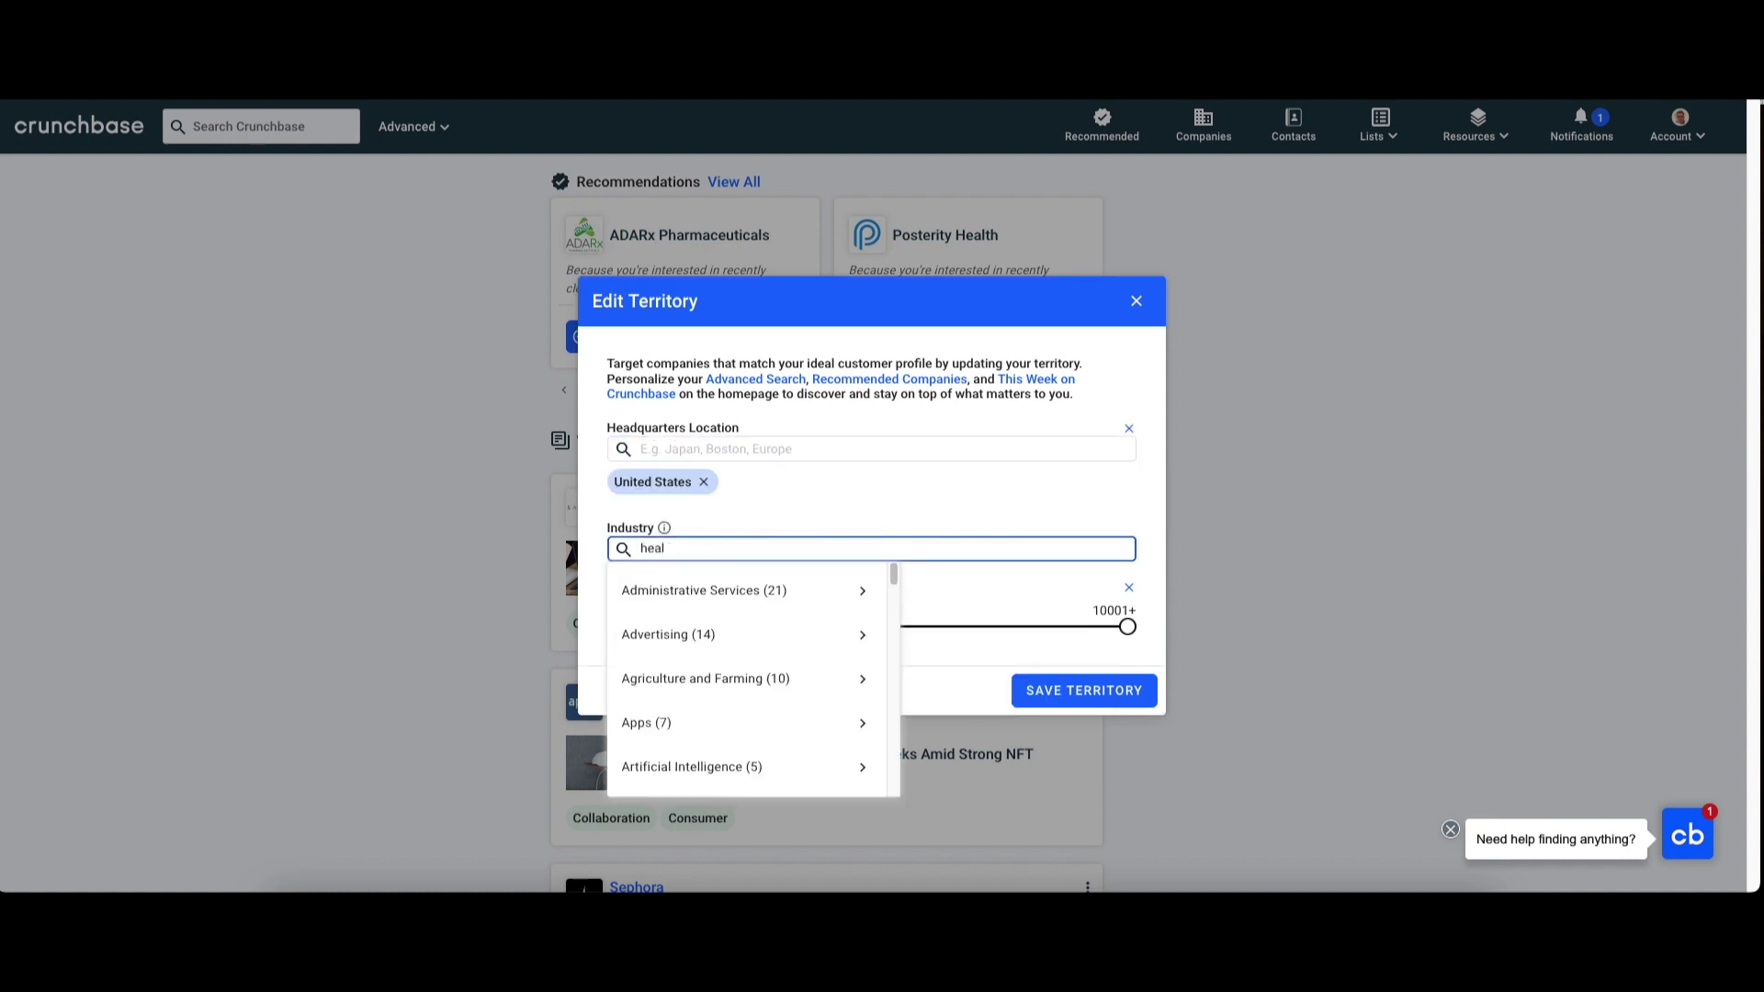
text(th care)
click(807, 625)
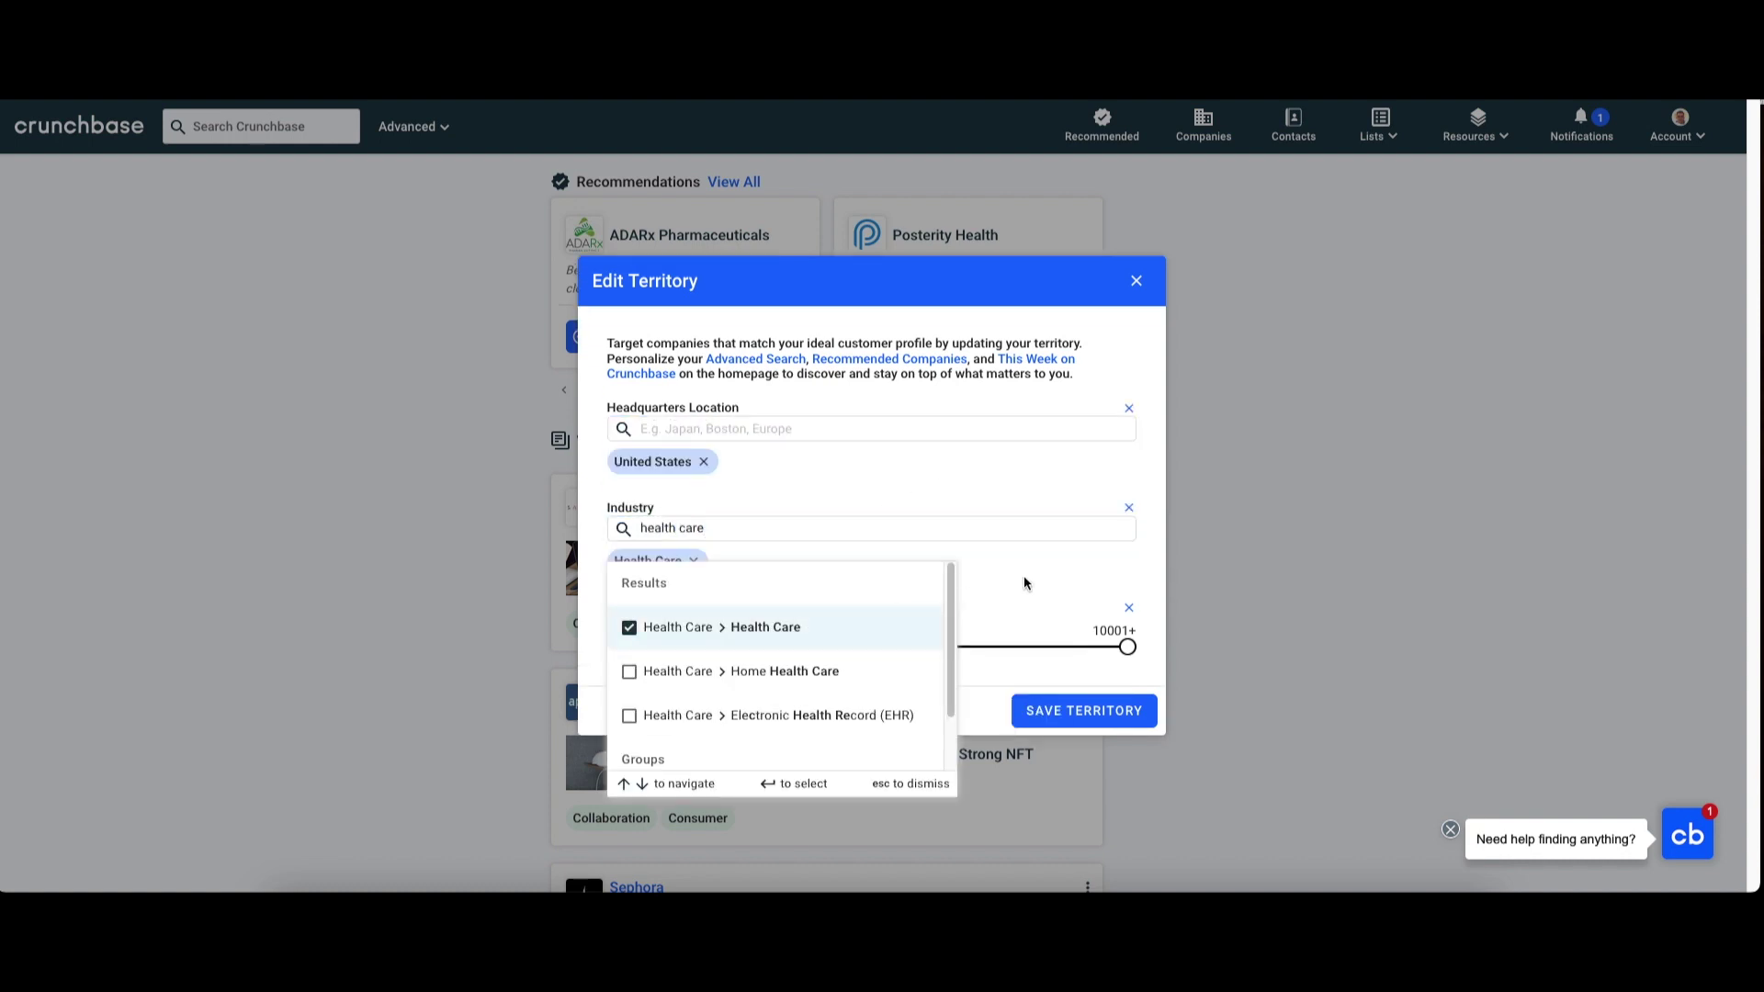
drag(616, 647, 729, 647)
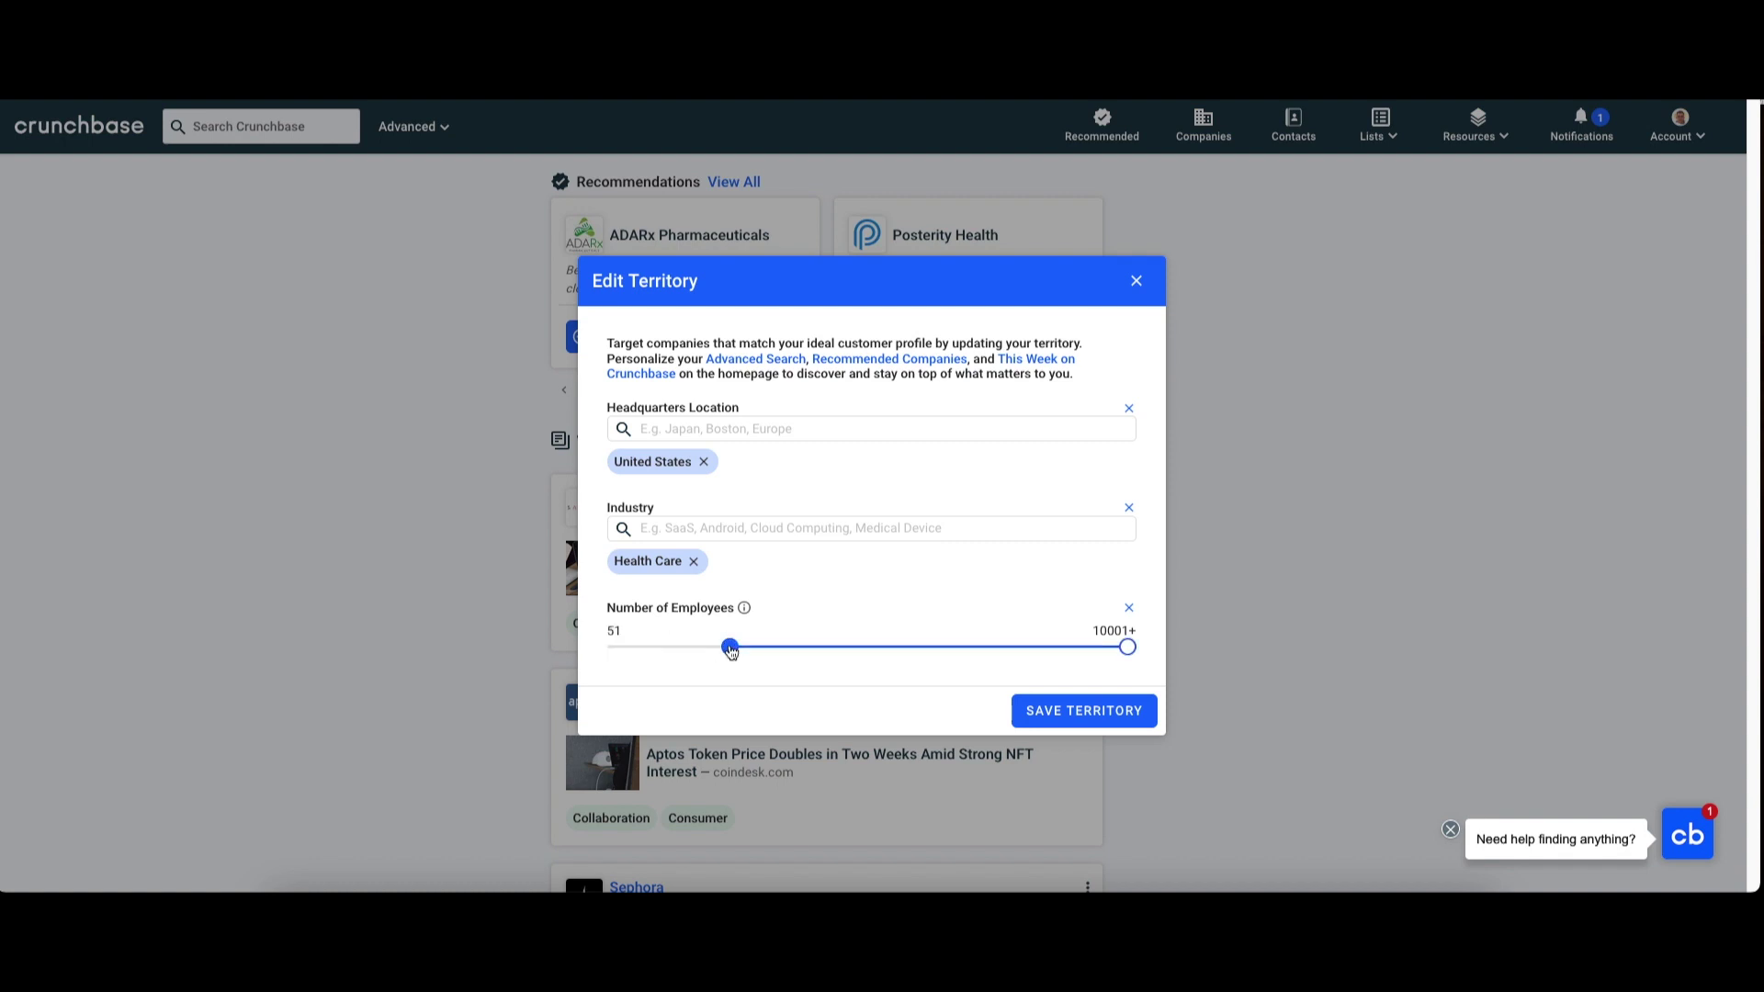
click(1071, 717)
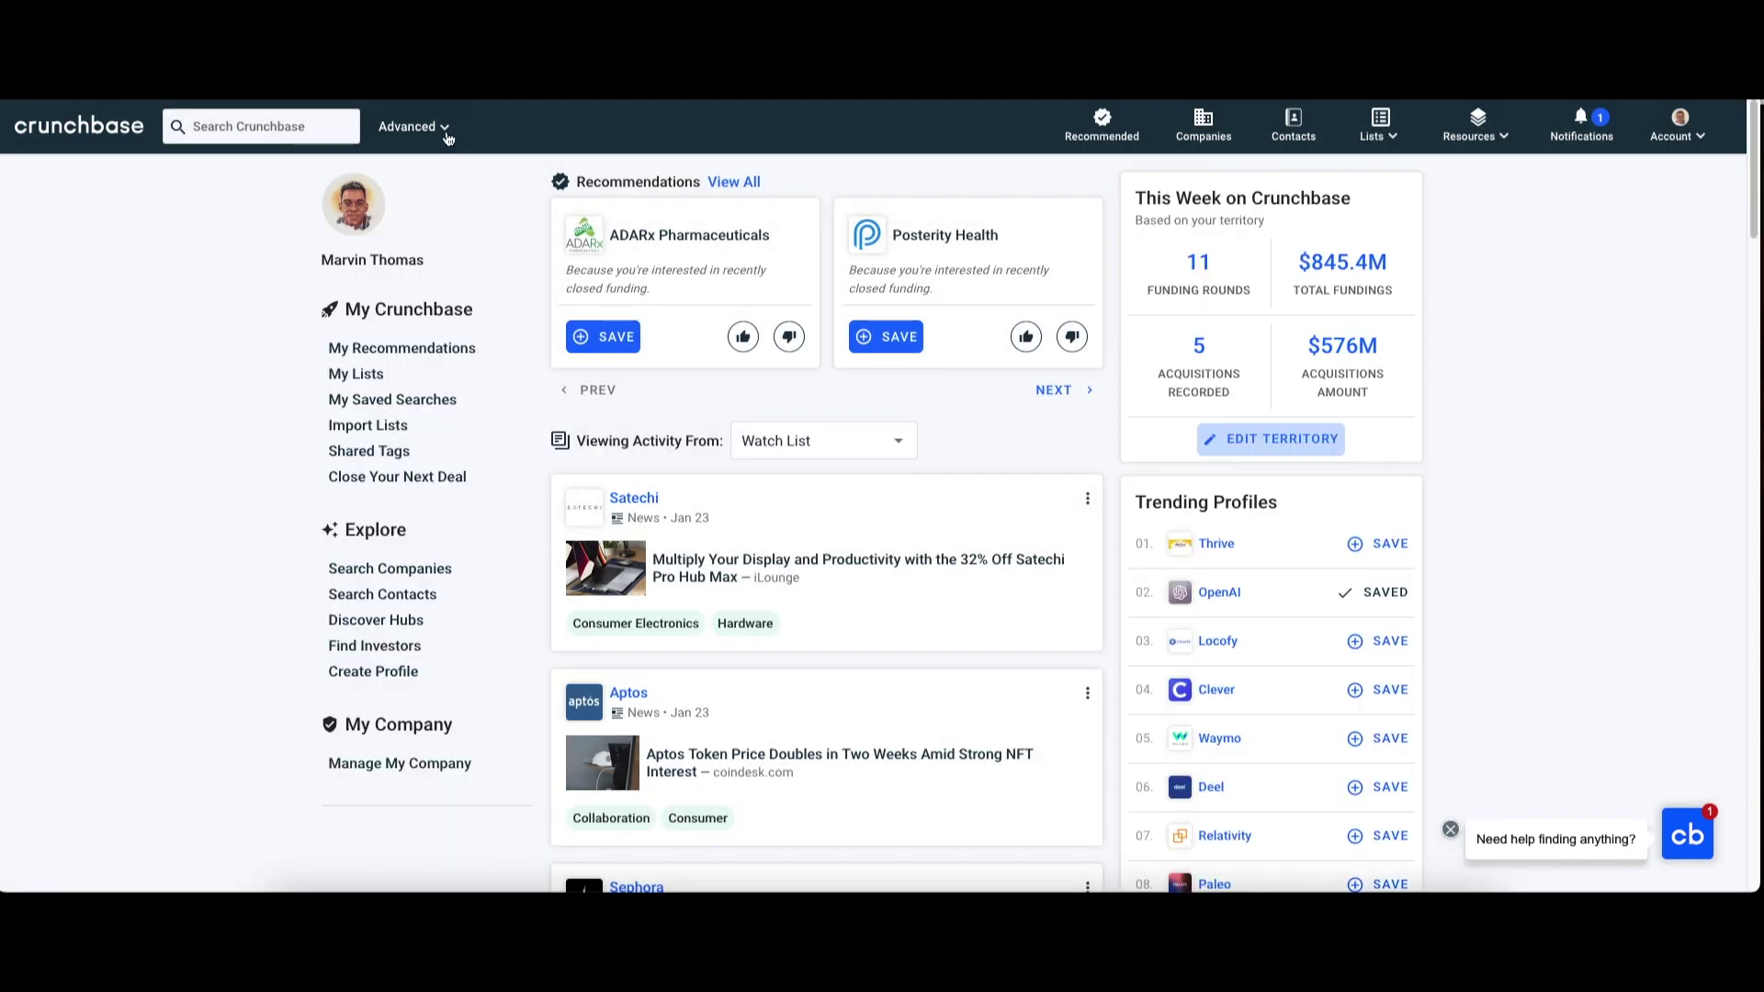
Step: Open the Advanced company search and apply the saved territory as filters
click(447, 138)
click(442, 180)
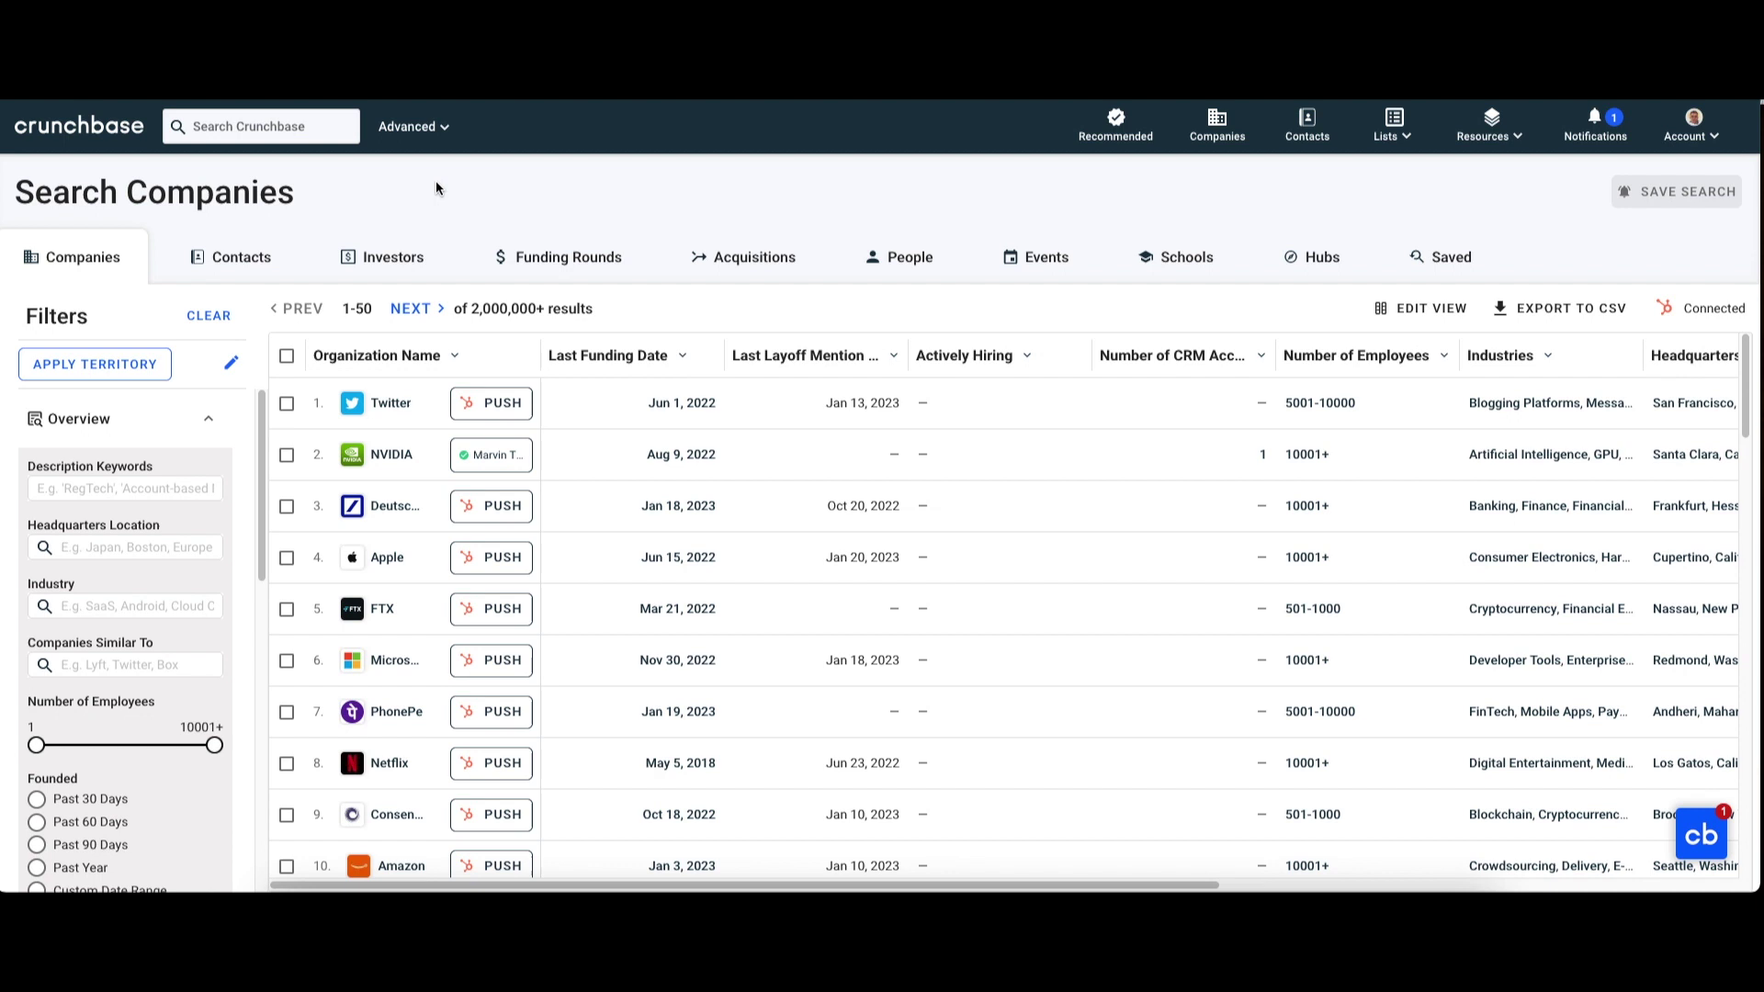
click(165, 366)
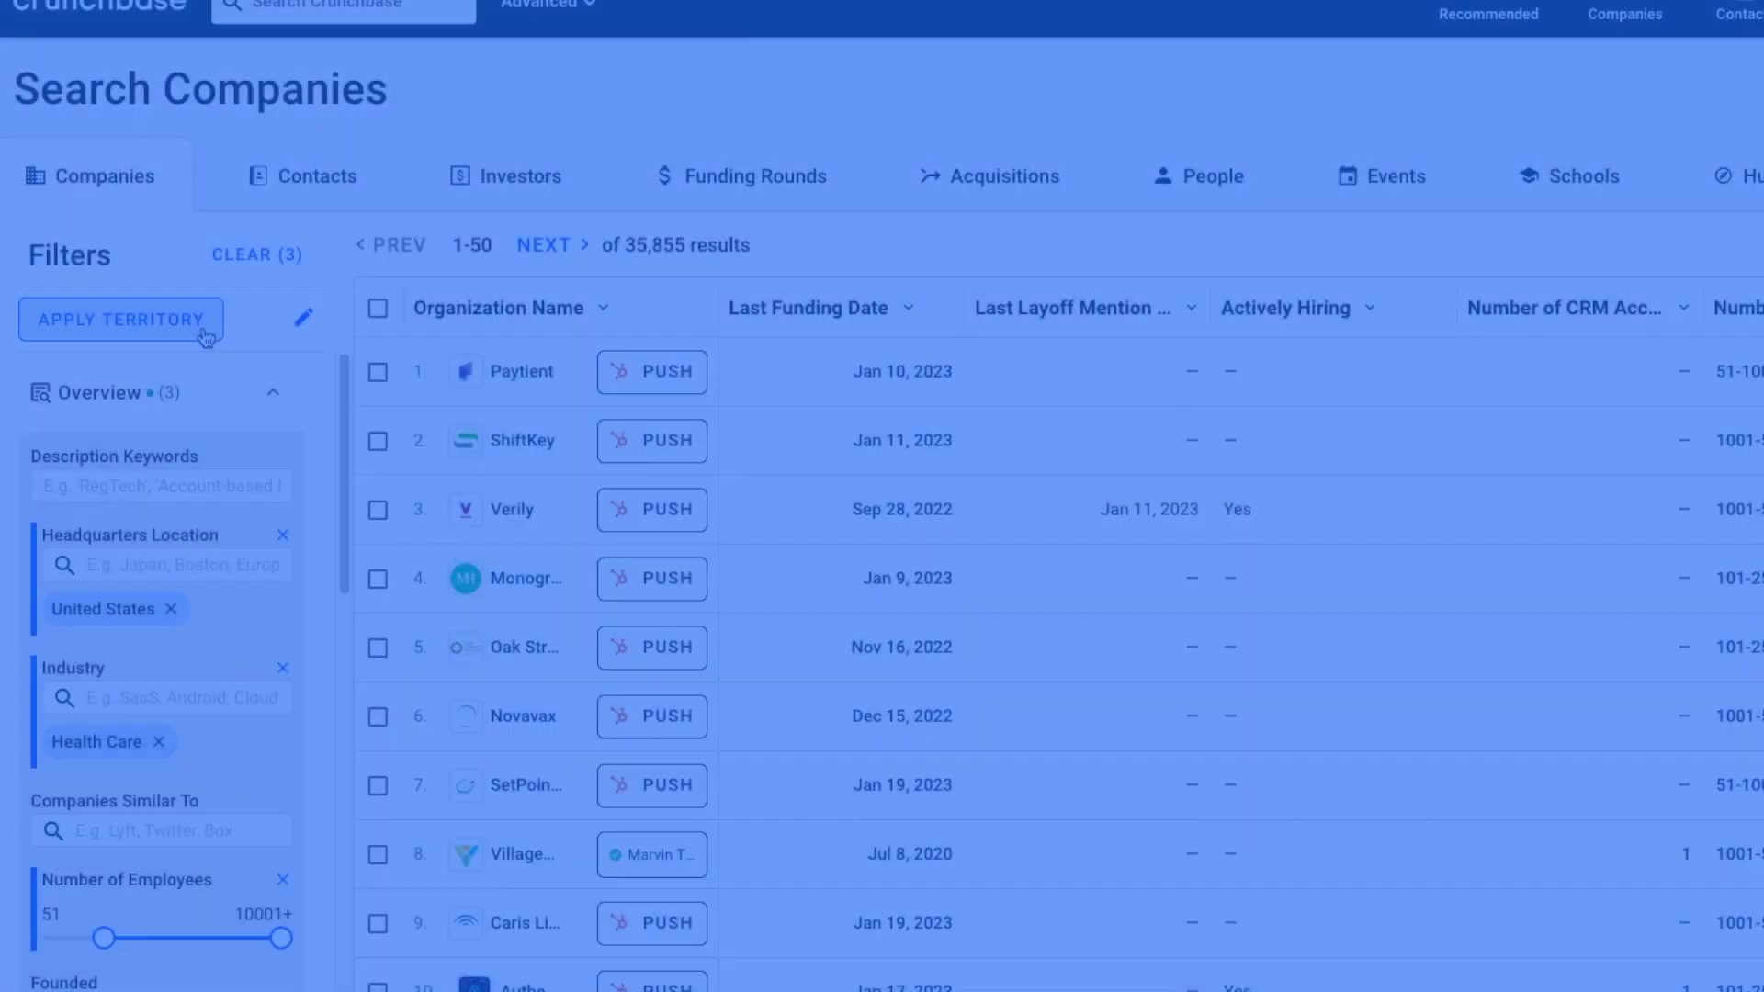
Step: Set the CRM filter to exclude accounts already in my CRM
scroll(208, 461, down, 5)
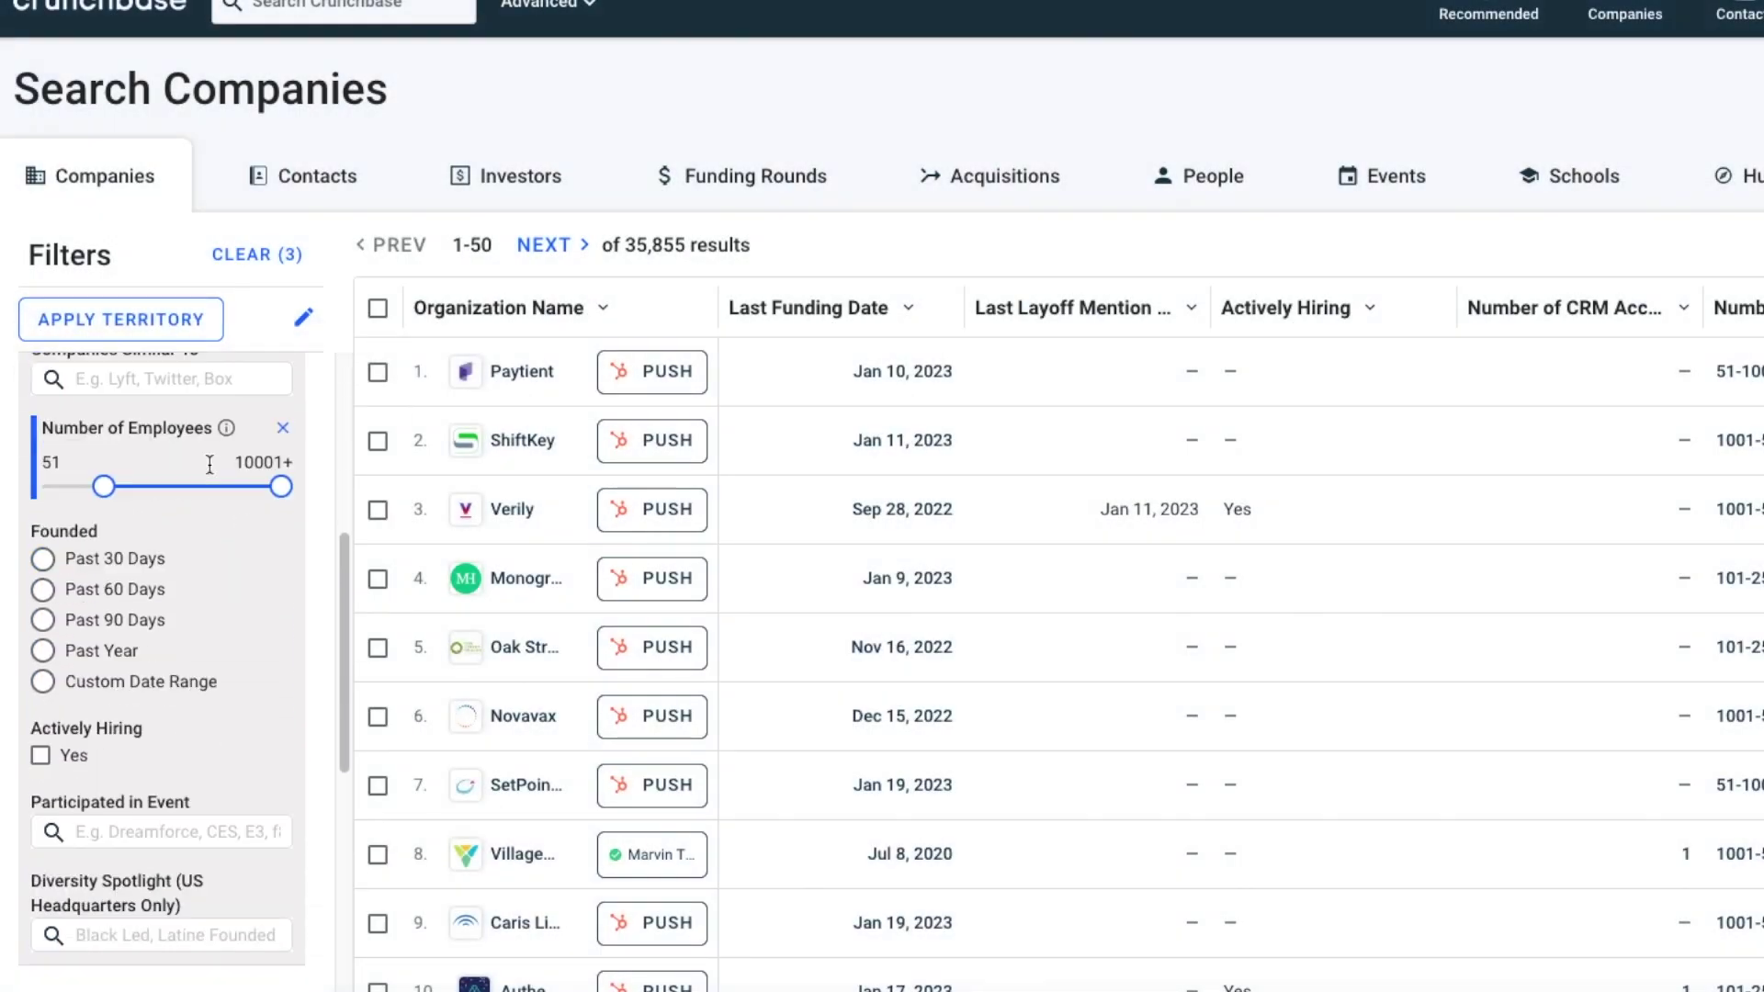
scroll(210, 468, down, 2)
scroll(211, 473, down, 2)
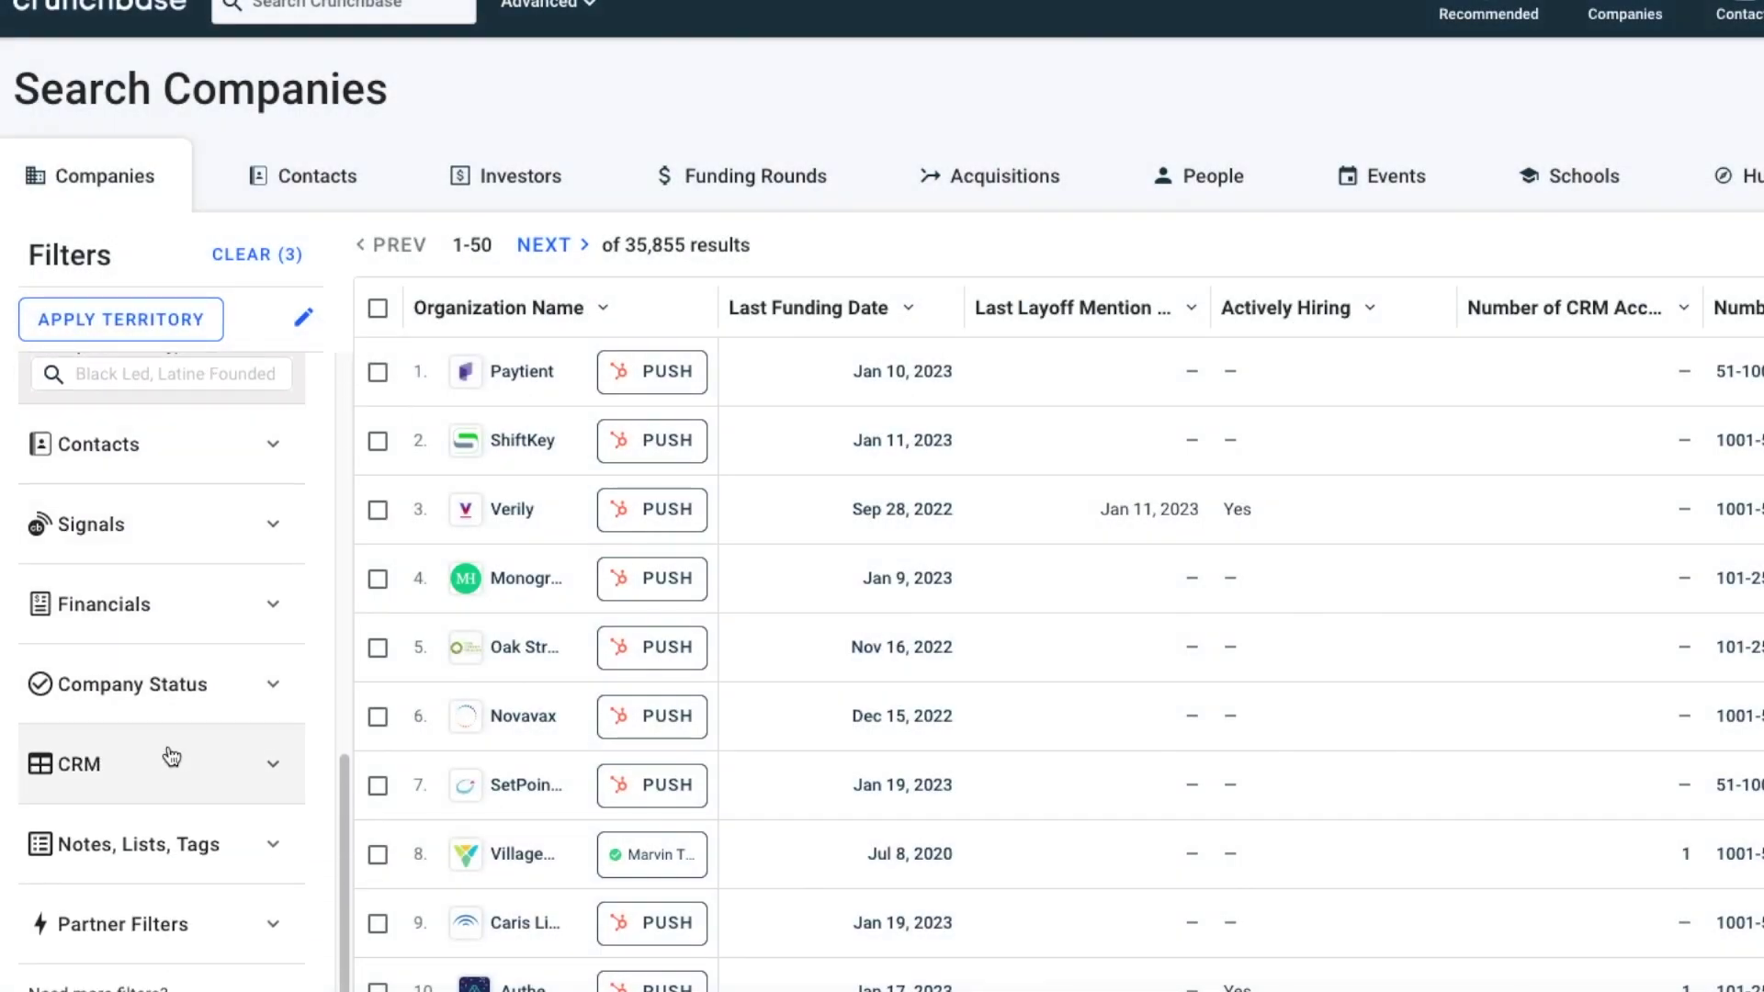
click(171, 763)
click(40, 854)
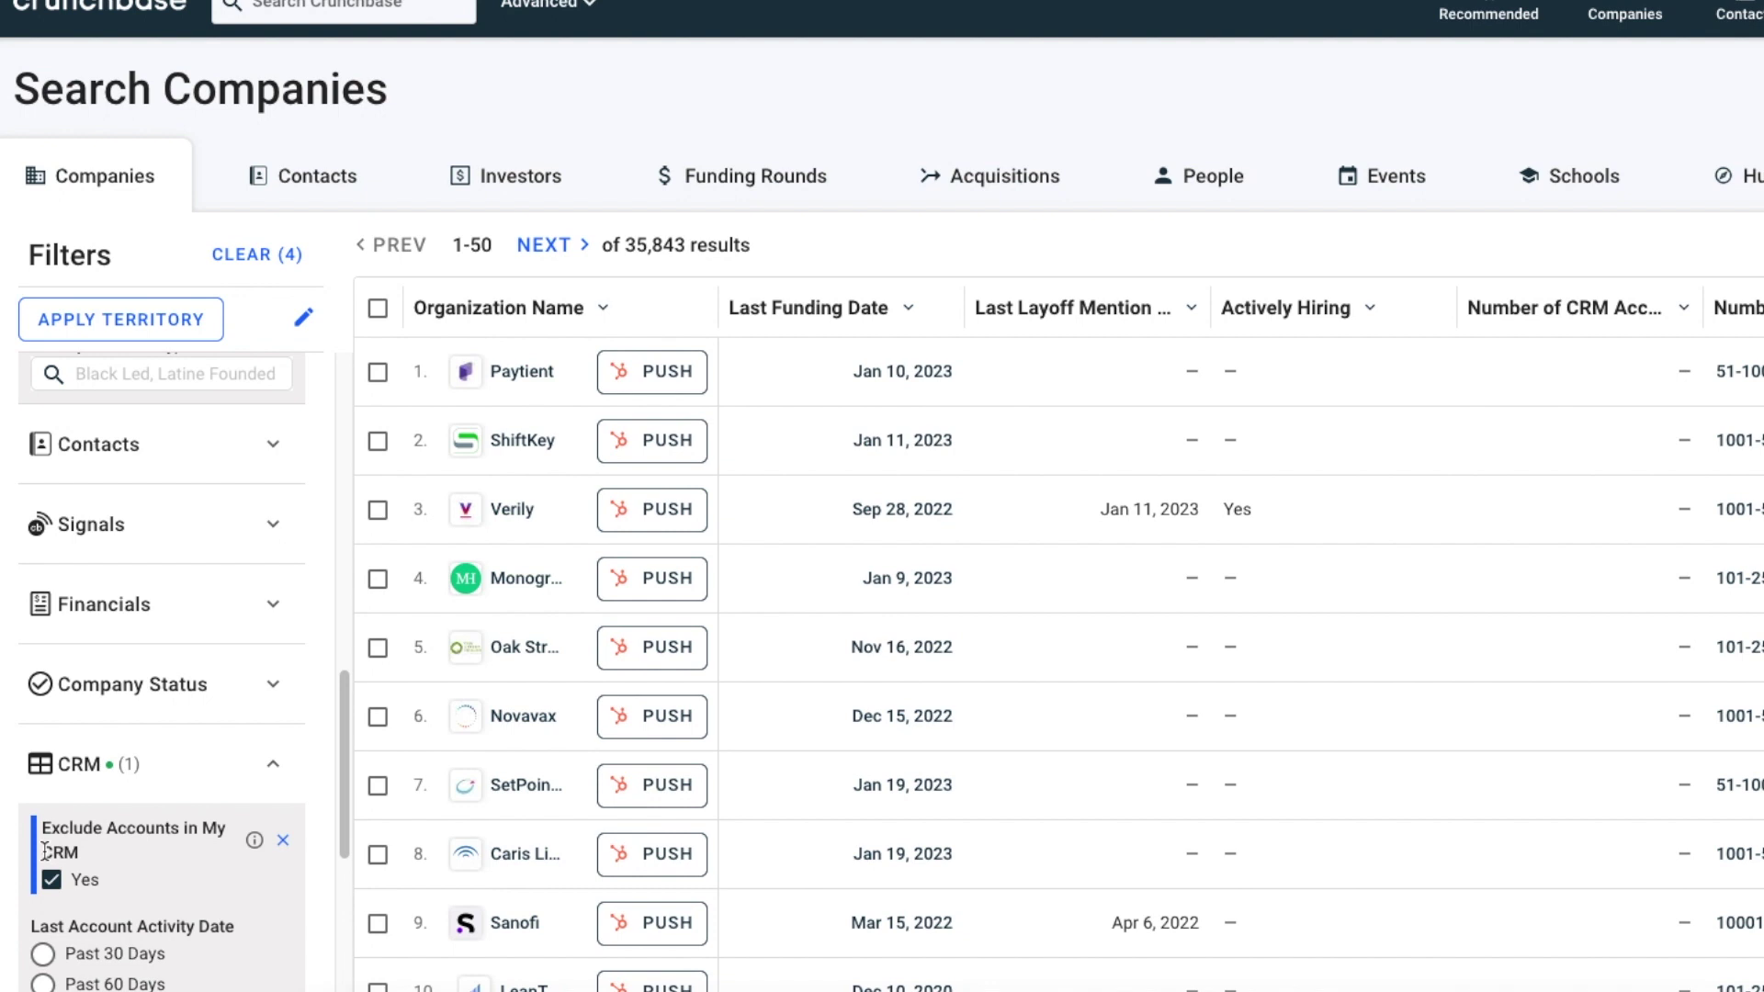
click(63, 625)
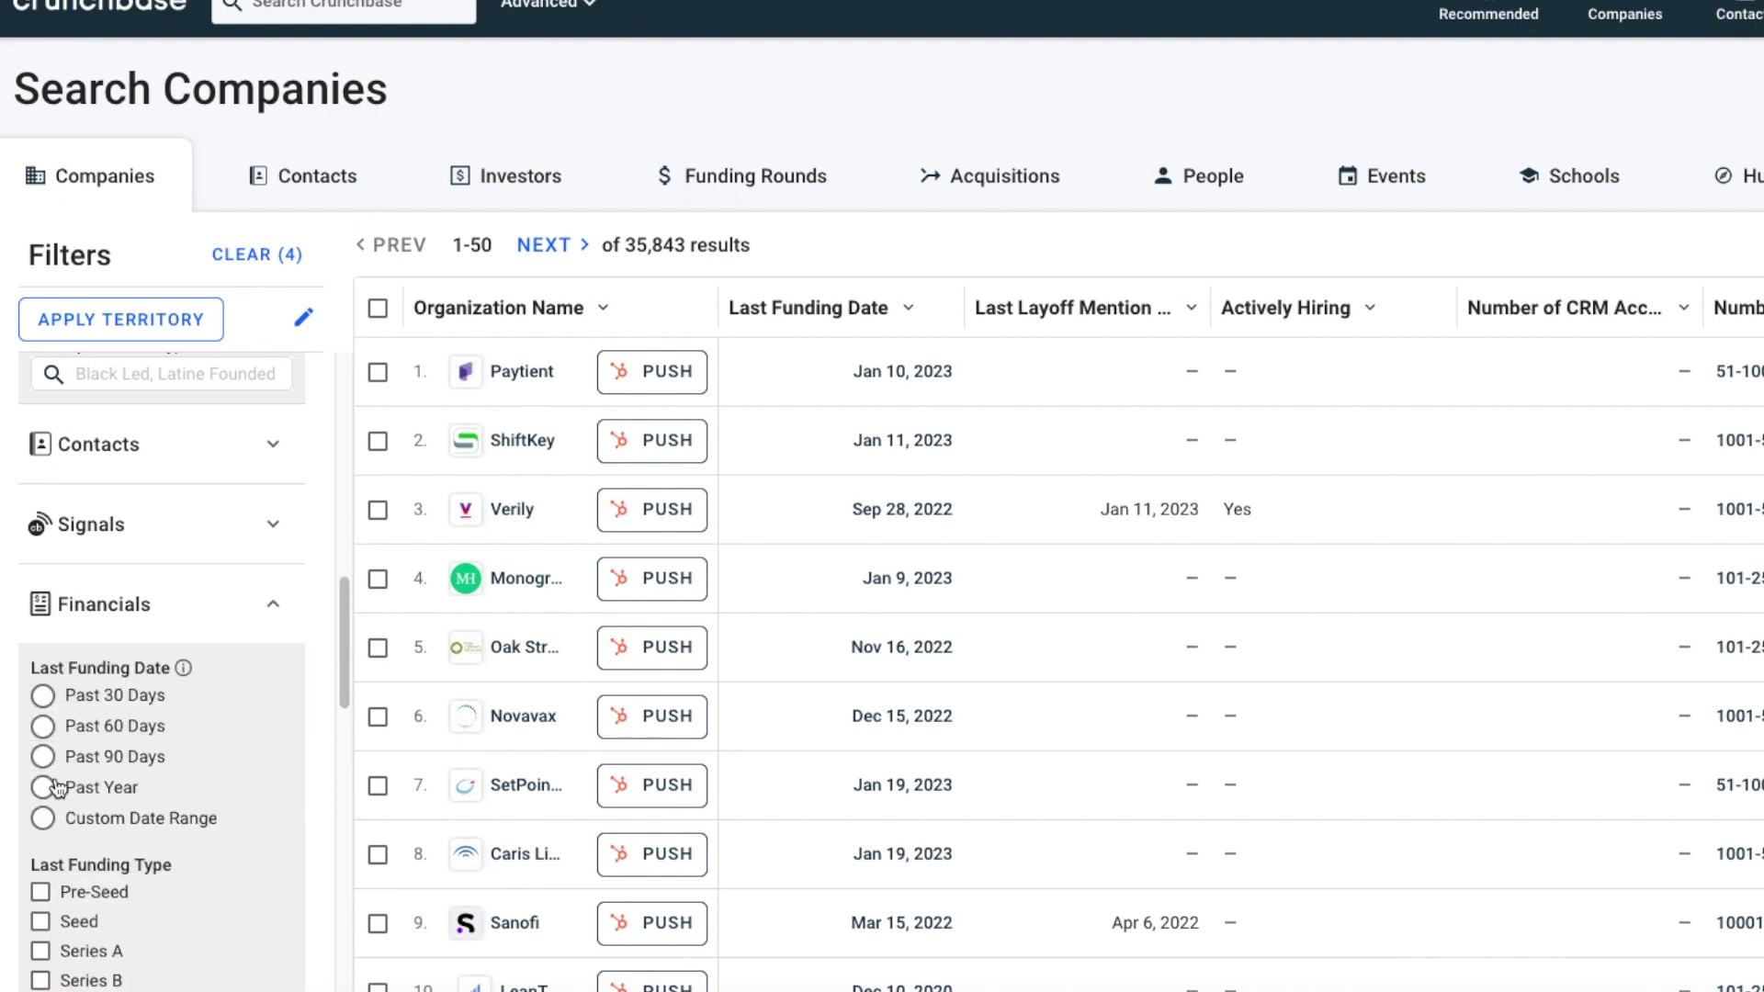
Step: Filter to companies last funded in the past year that are actively hiring
click(55, 788)
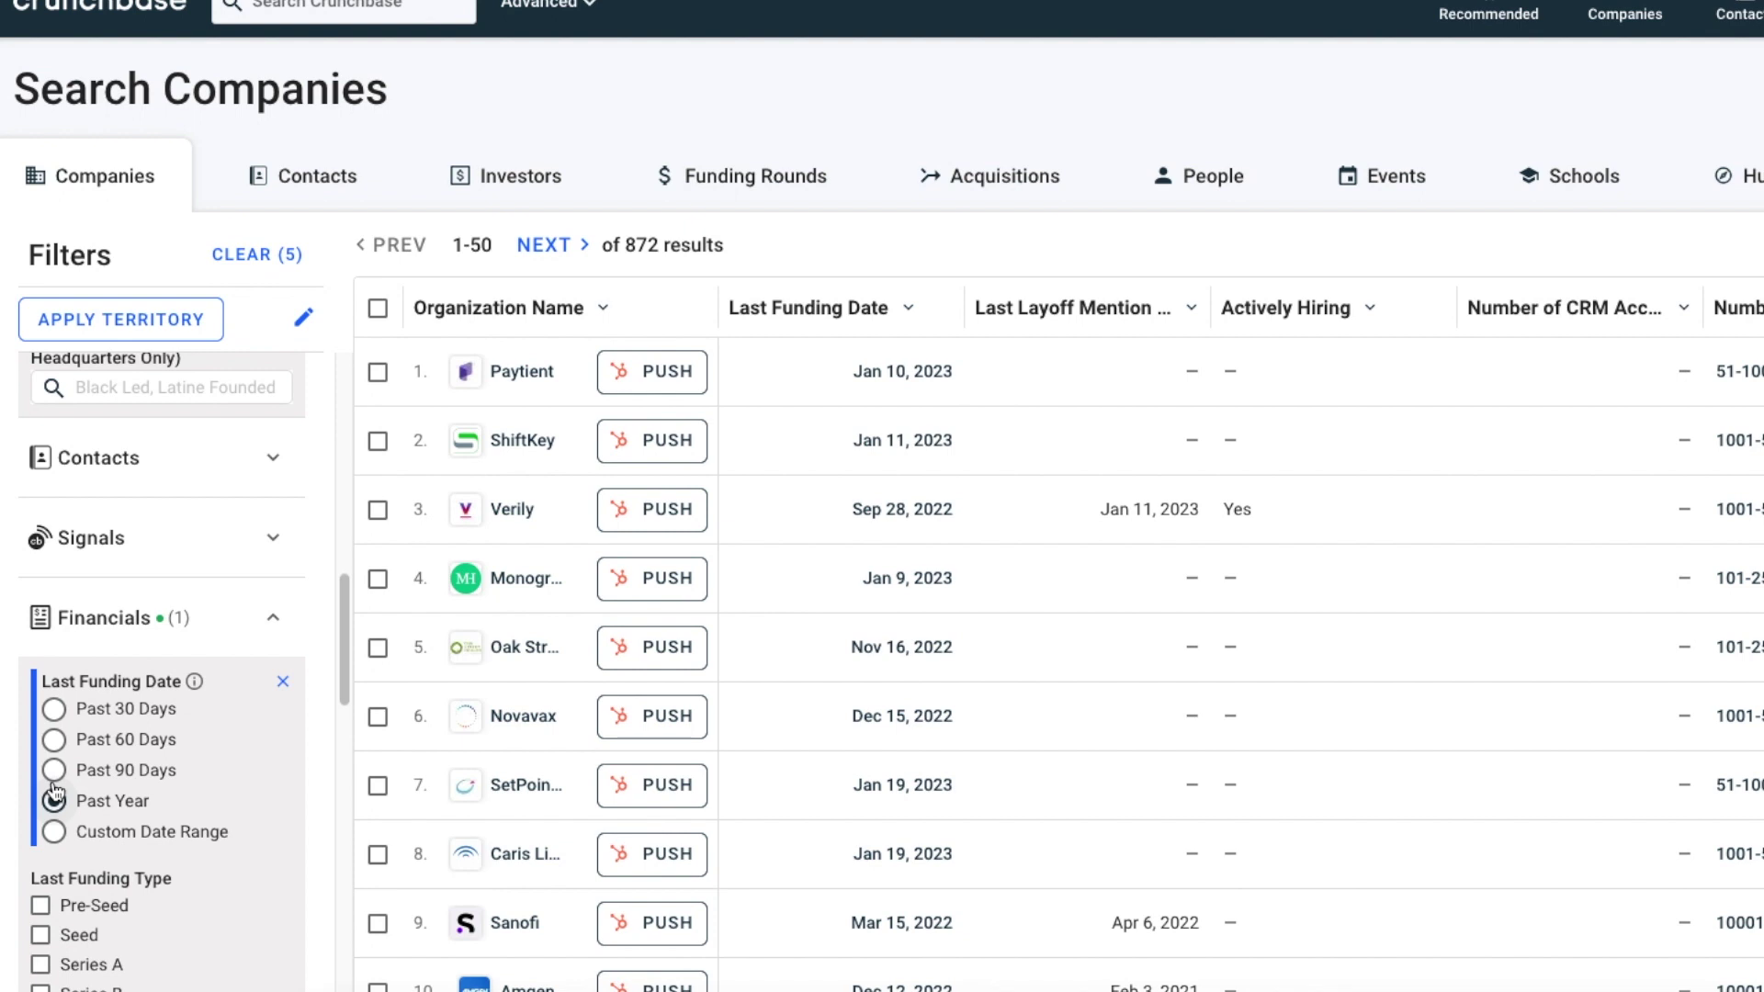
scroll(55, 787, up, 2)
scroll(55, 787, up, 3)
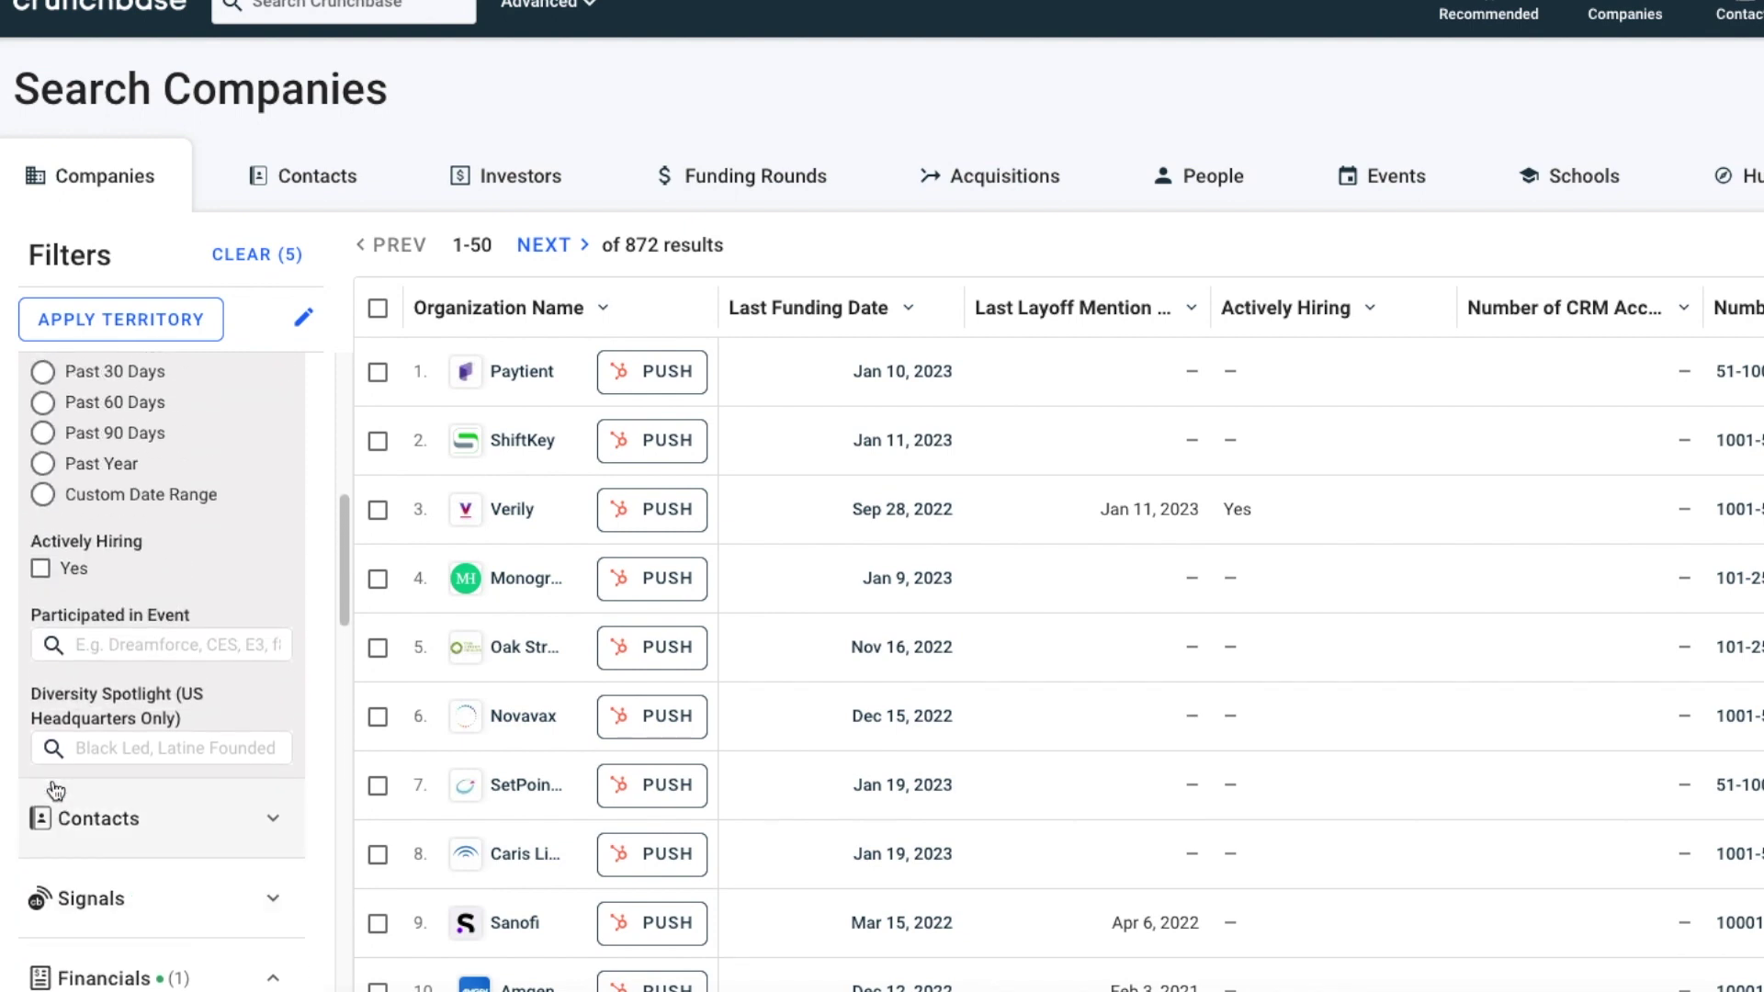
scroll(55, 788, up, 1)
click(51, 590)
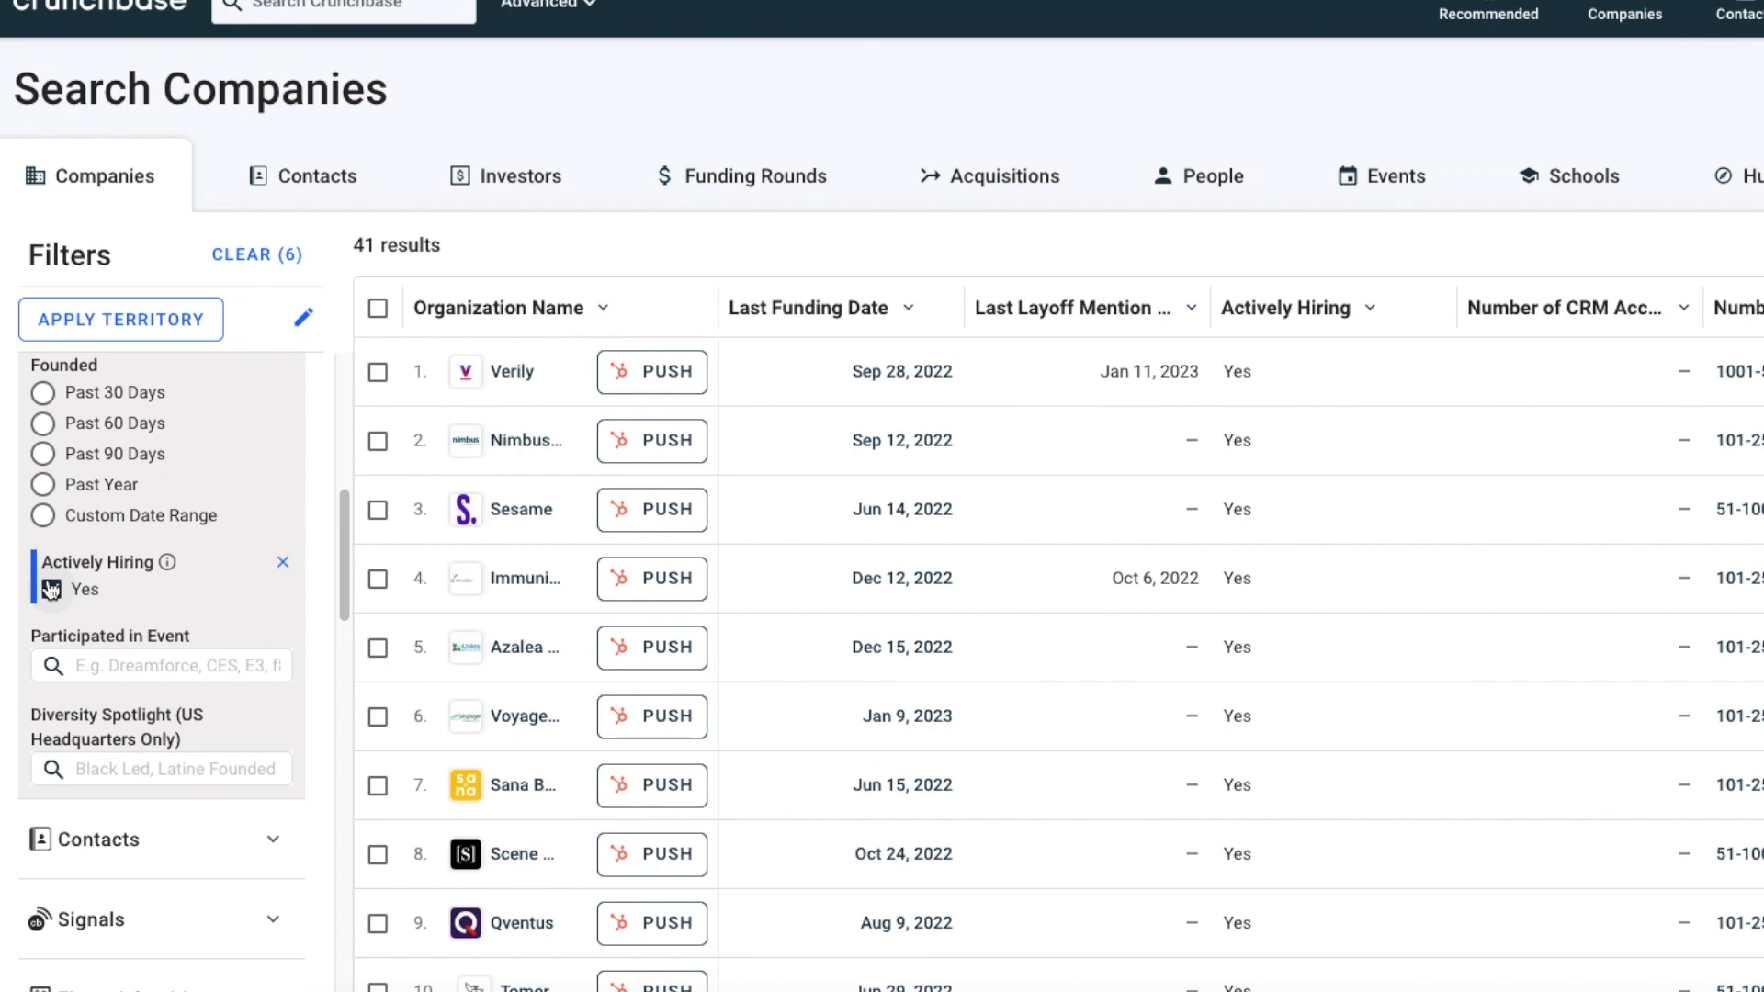
Step: Add a Signals filter requiring no layoffs reported in the past year
scroll(50, 589, down, 2)
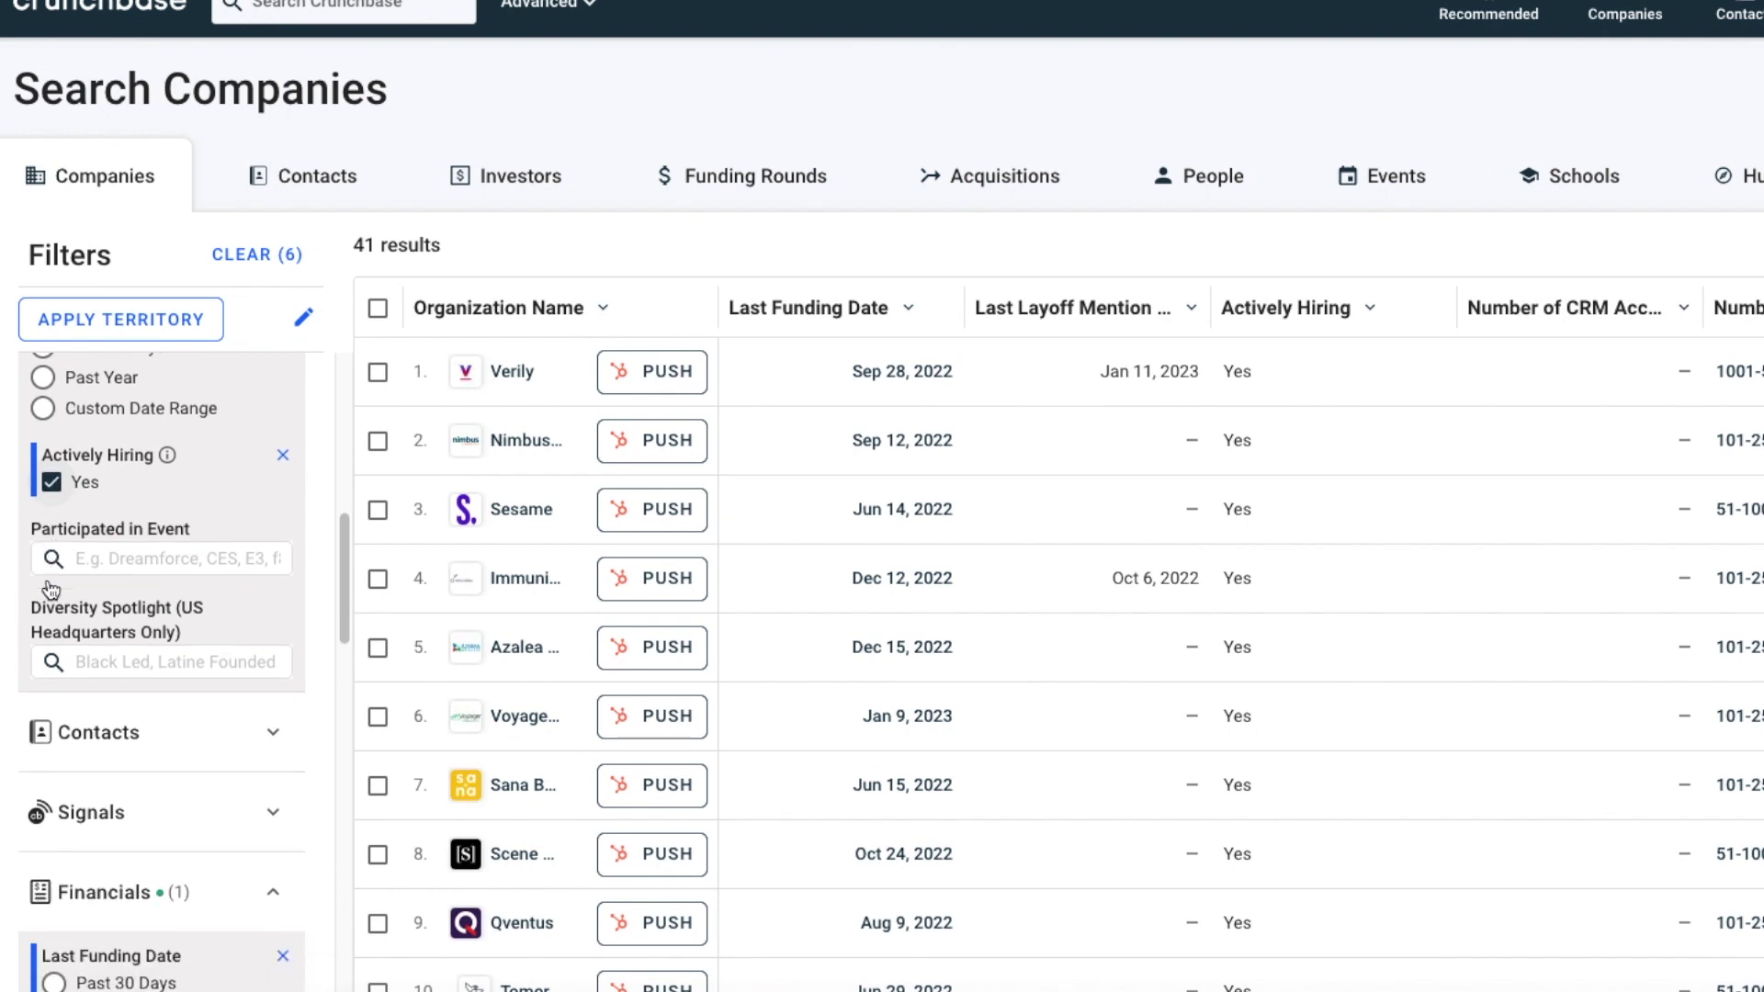
scroll(55, 616, down, 2)
scroll(58, 643, down, 1)
click(62, 654)
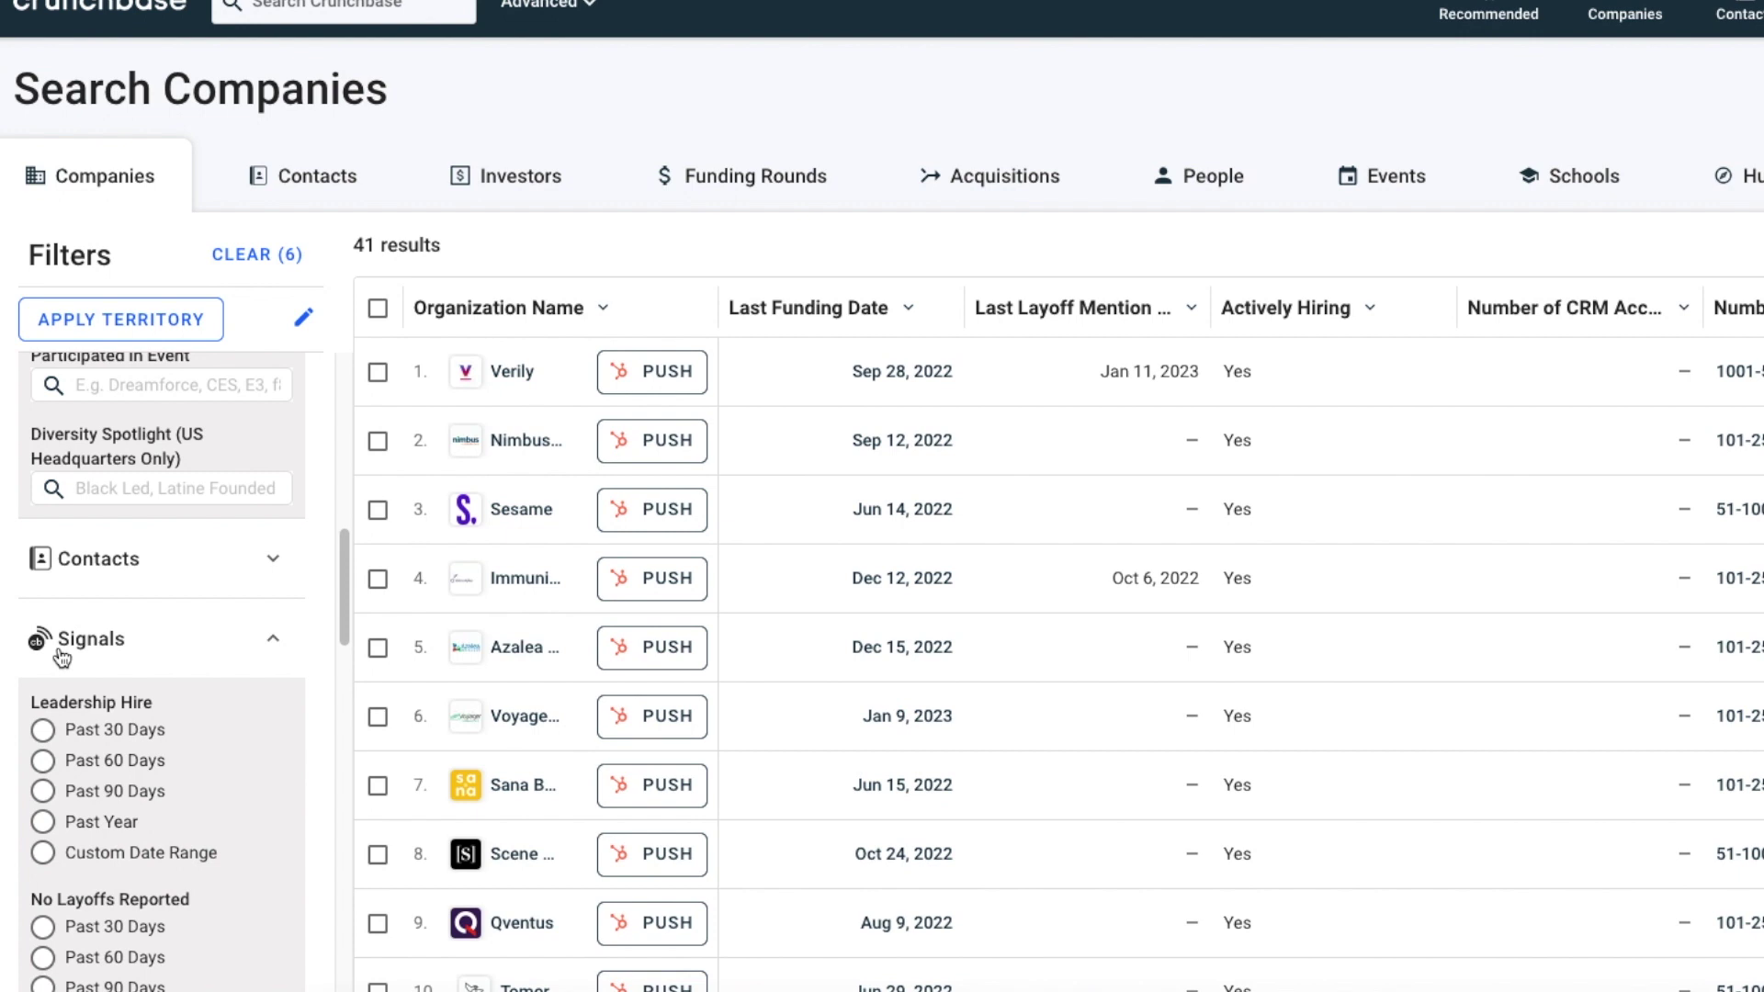
scroll(44, 808, down, 3)
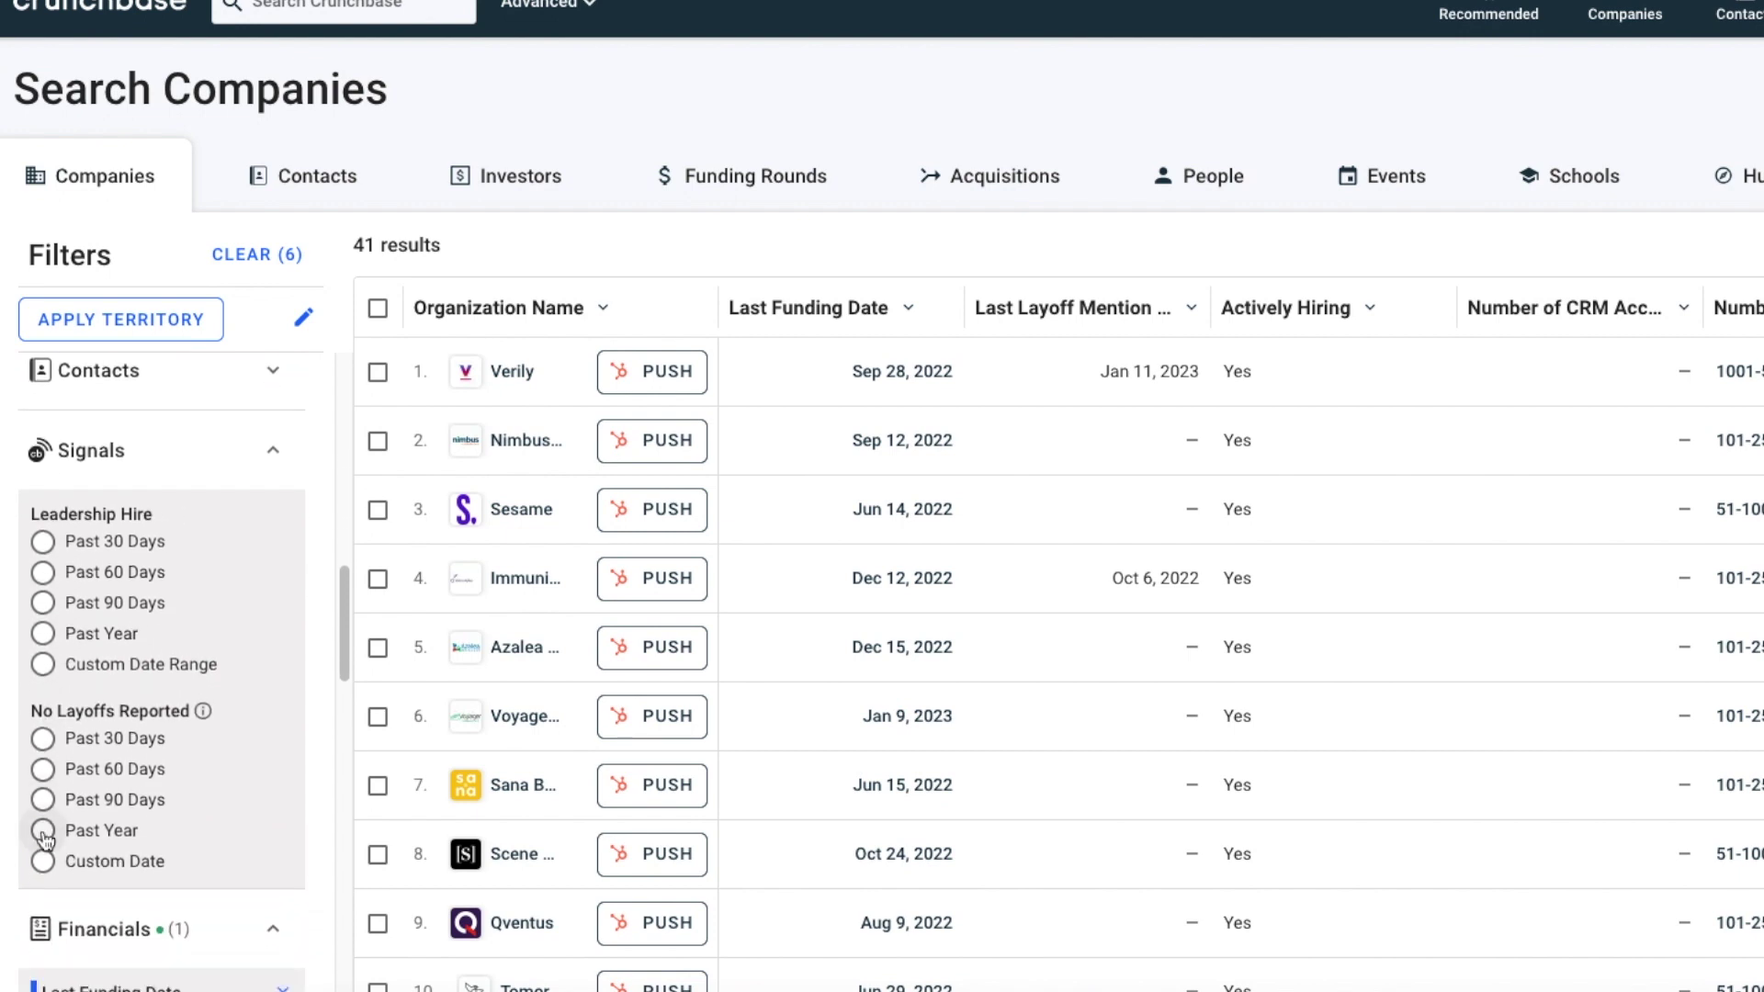
click(47, 831)
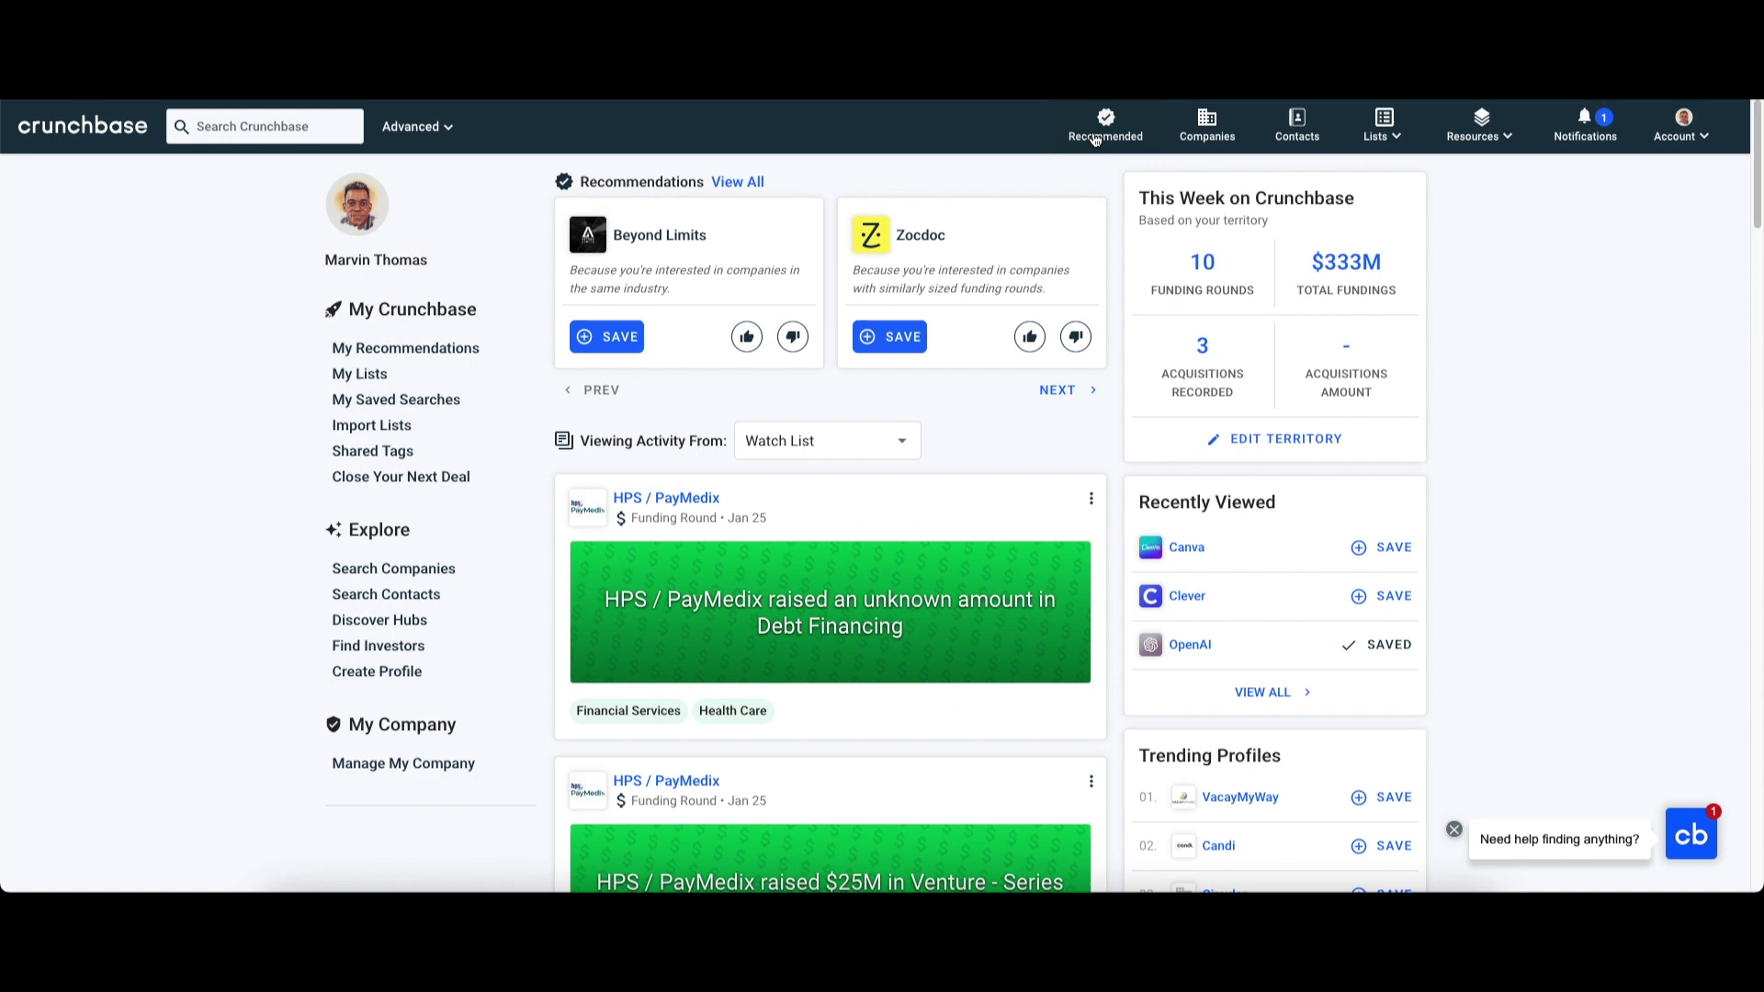
Step: Save recommended company ChainTrekker to the Prospects list and push it to the CRM
click(1098, 136)
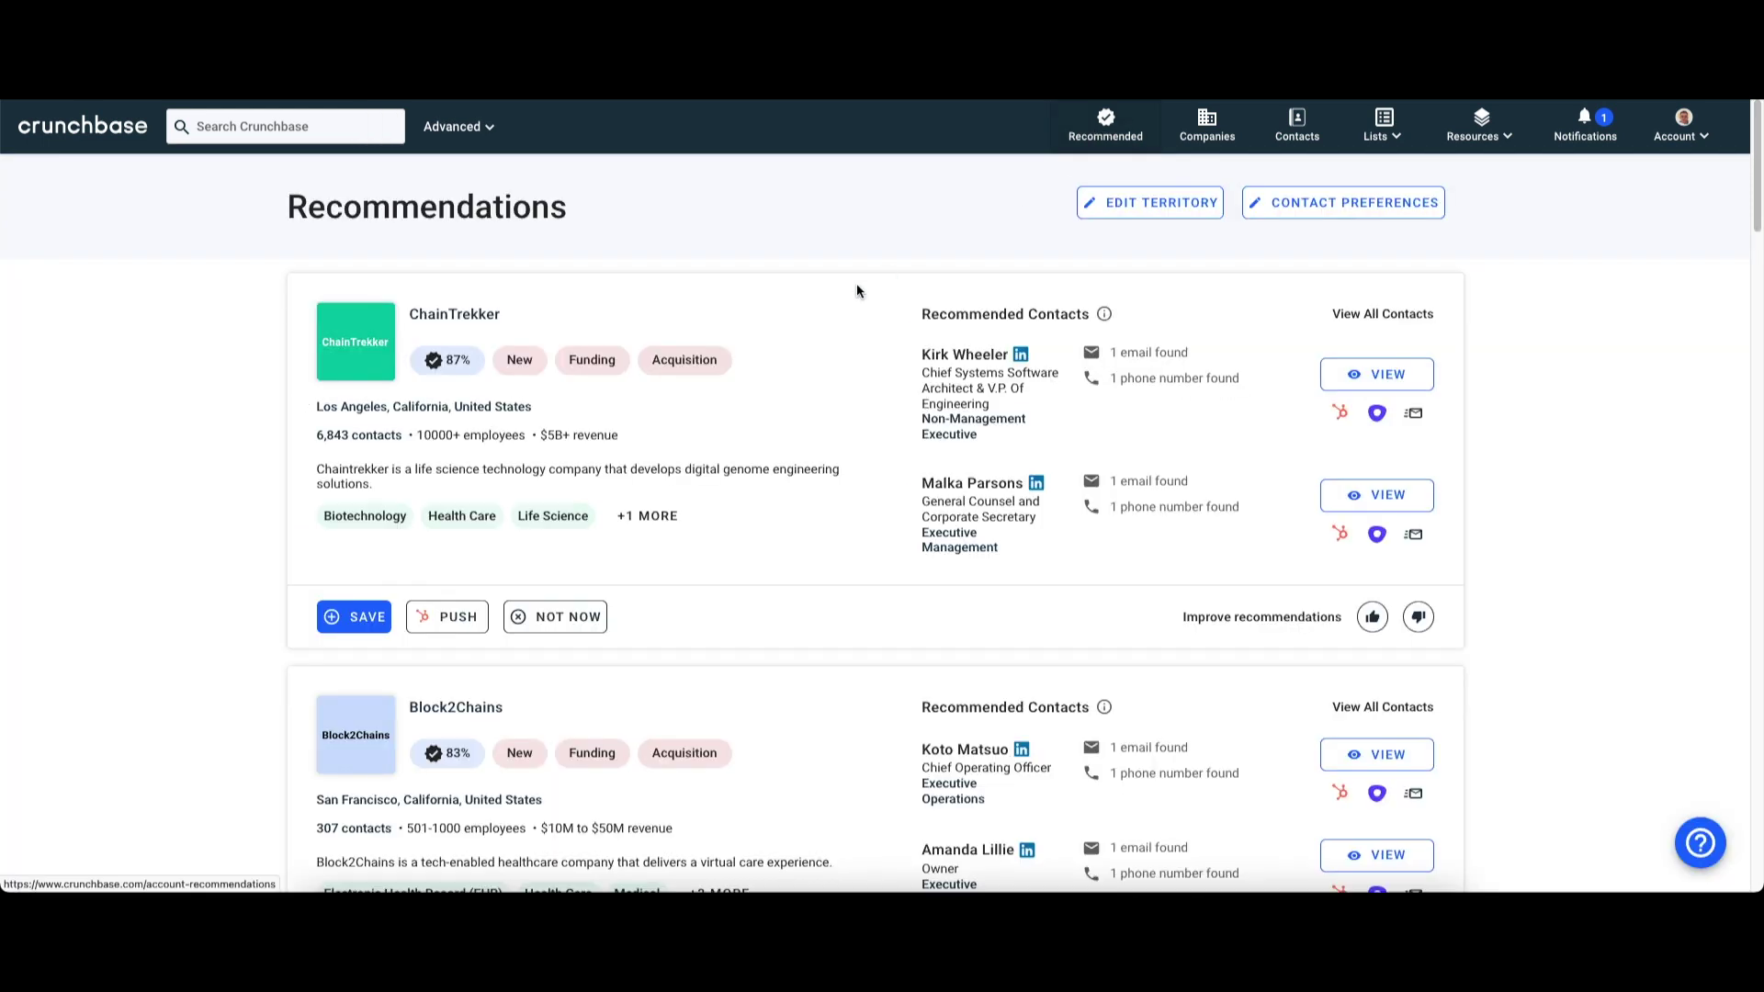
scroll(804, 348, down, 1)
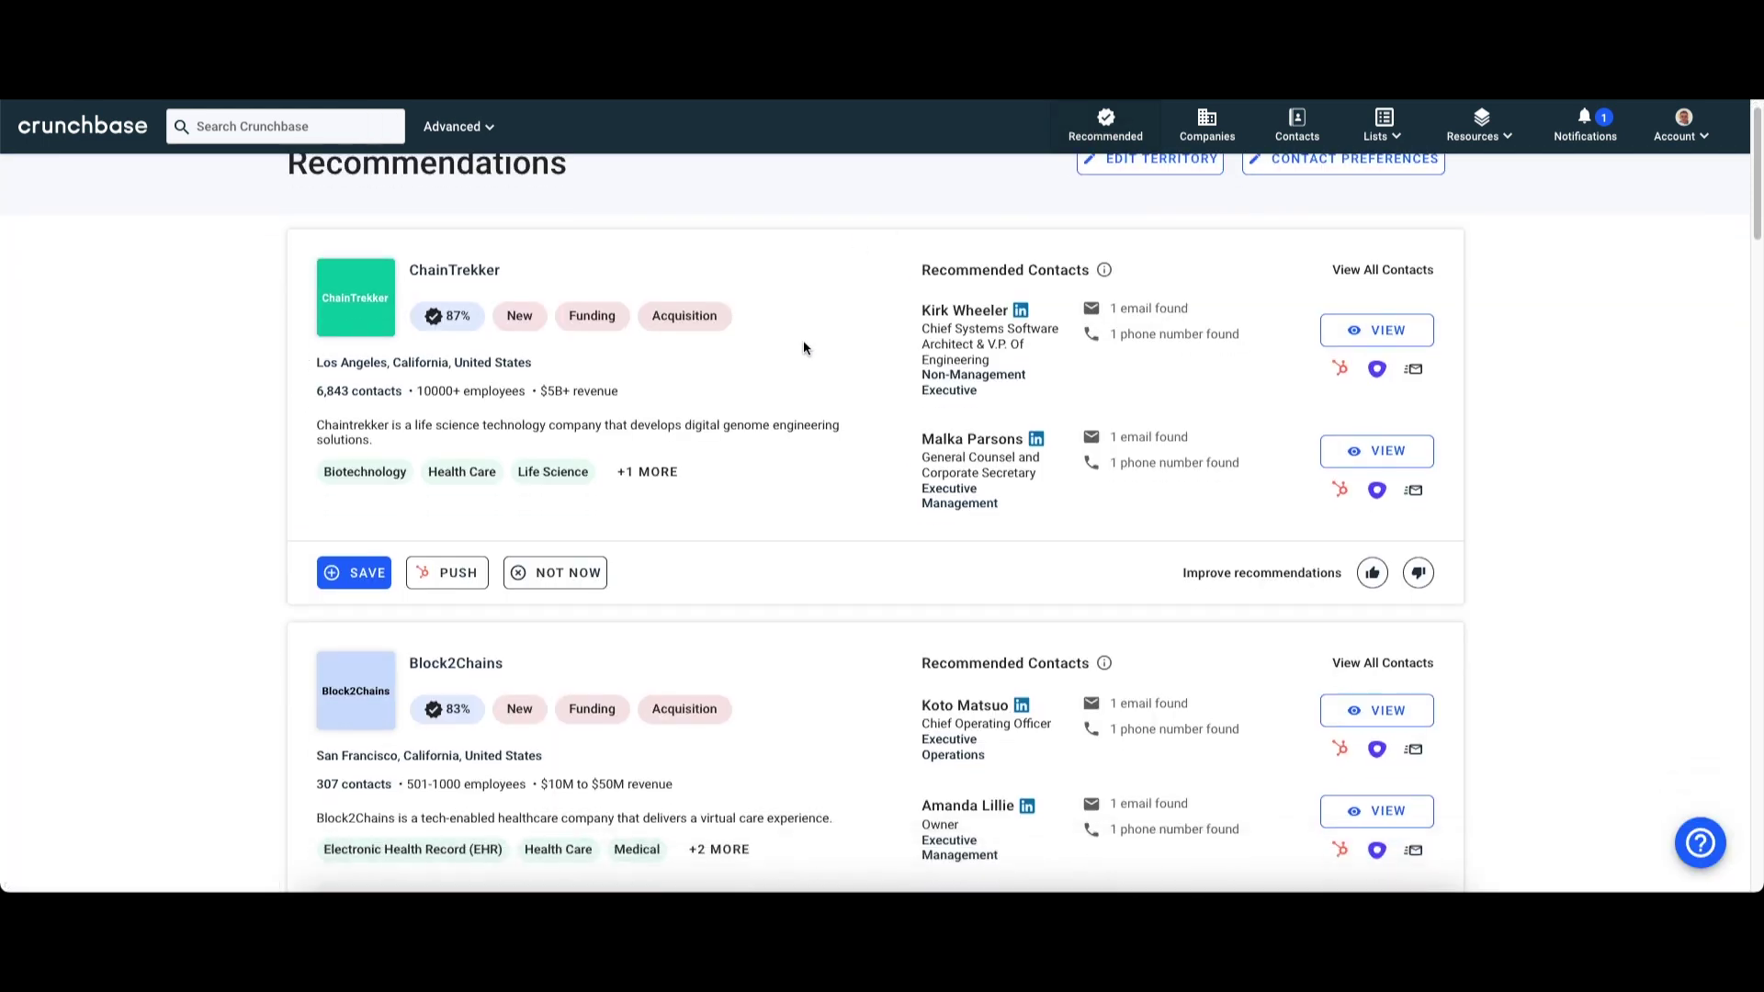
click(357, 573)
click(988, 608)
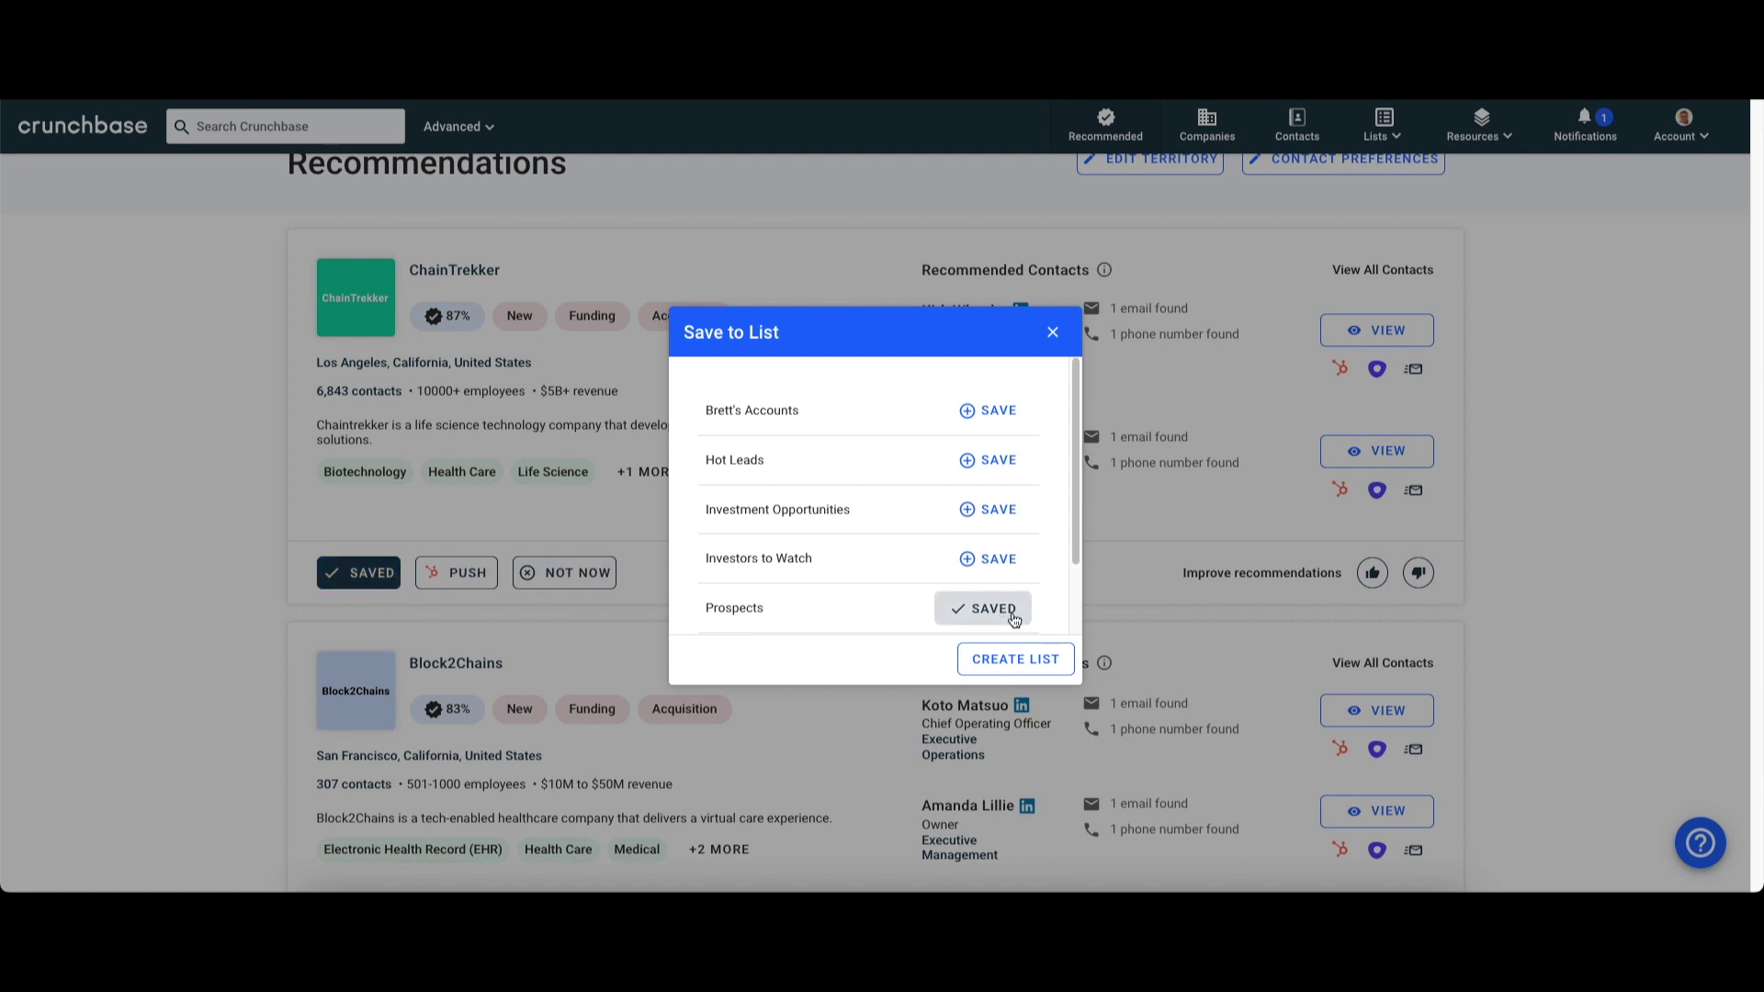
click(478, 584)
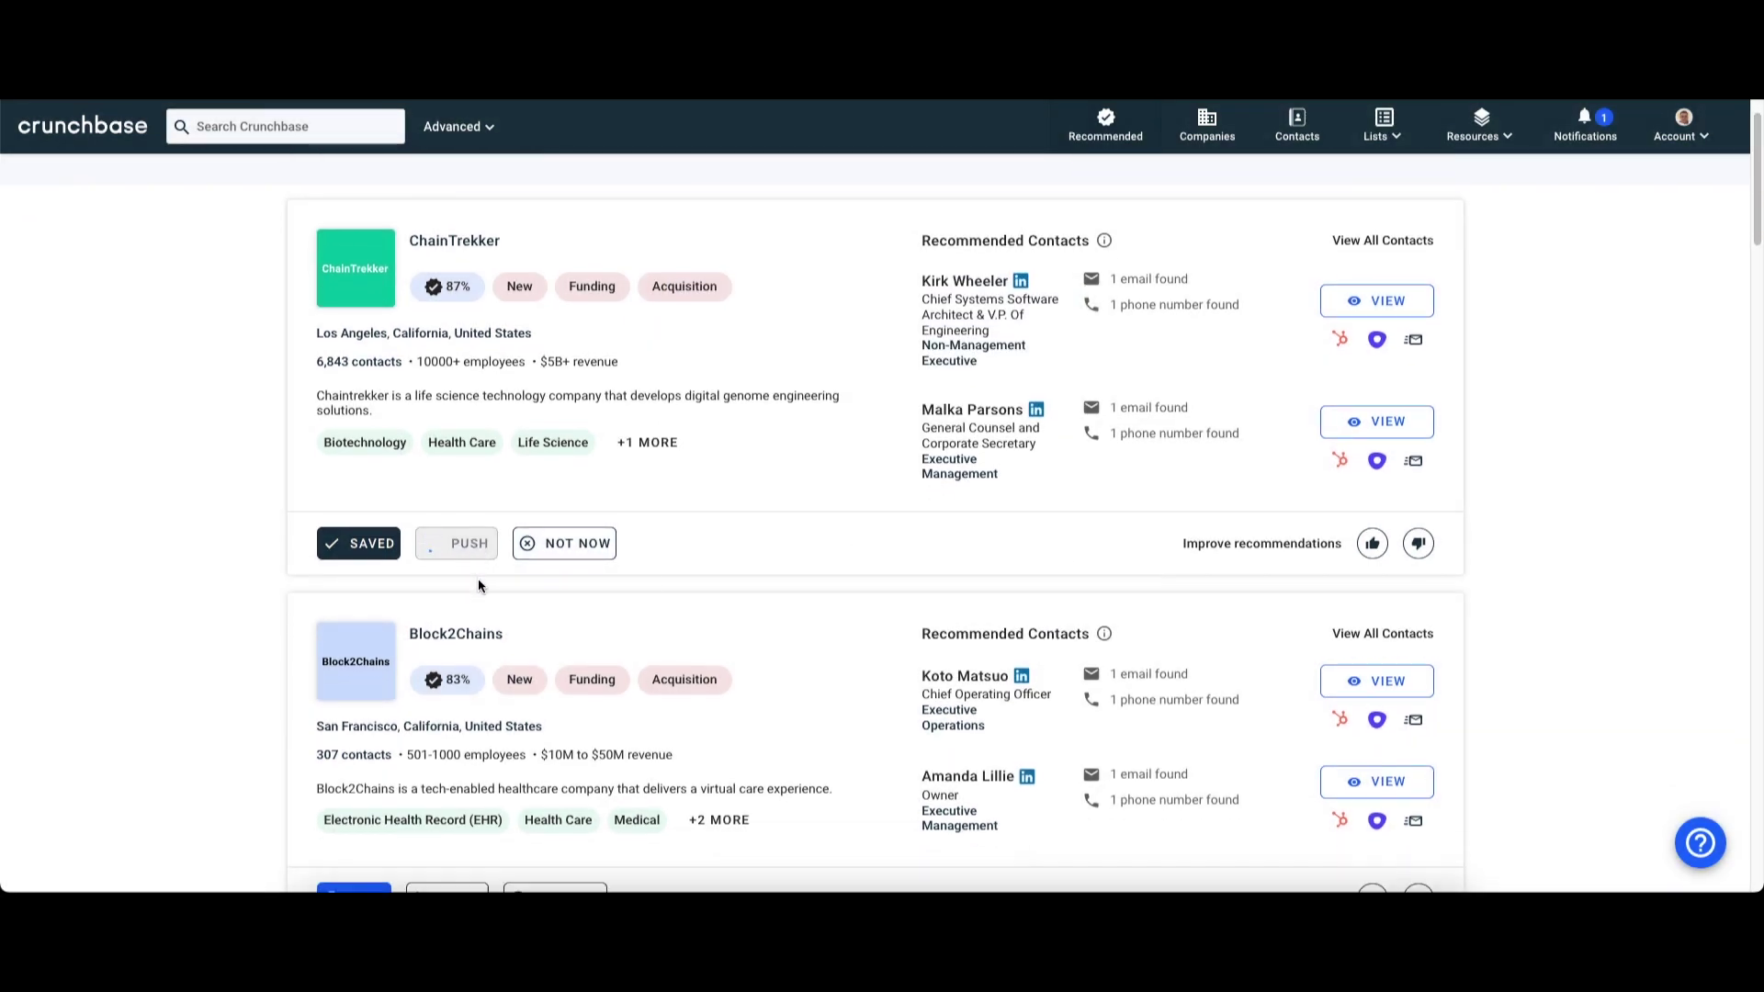
Step: Push Block2Chains to the CRM and save it to the Prospects list
scroll(459, 680, down, 4)
click(442, 770)
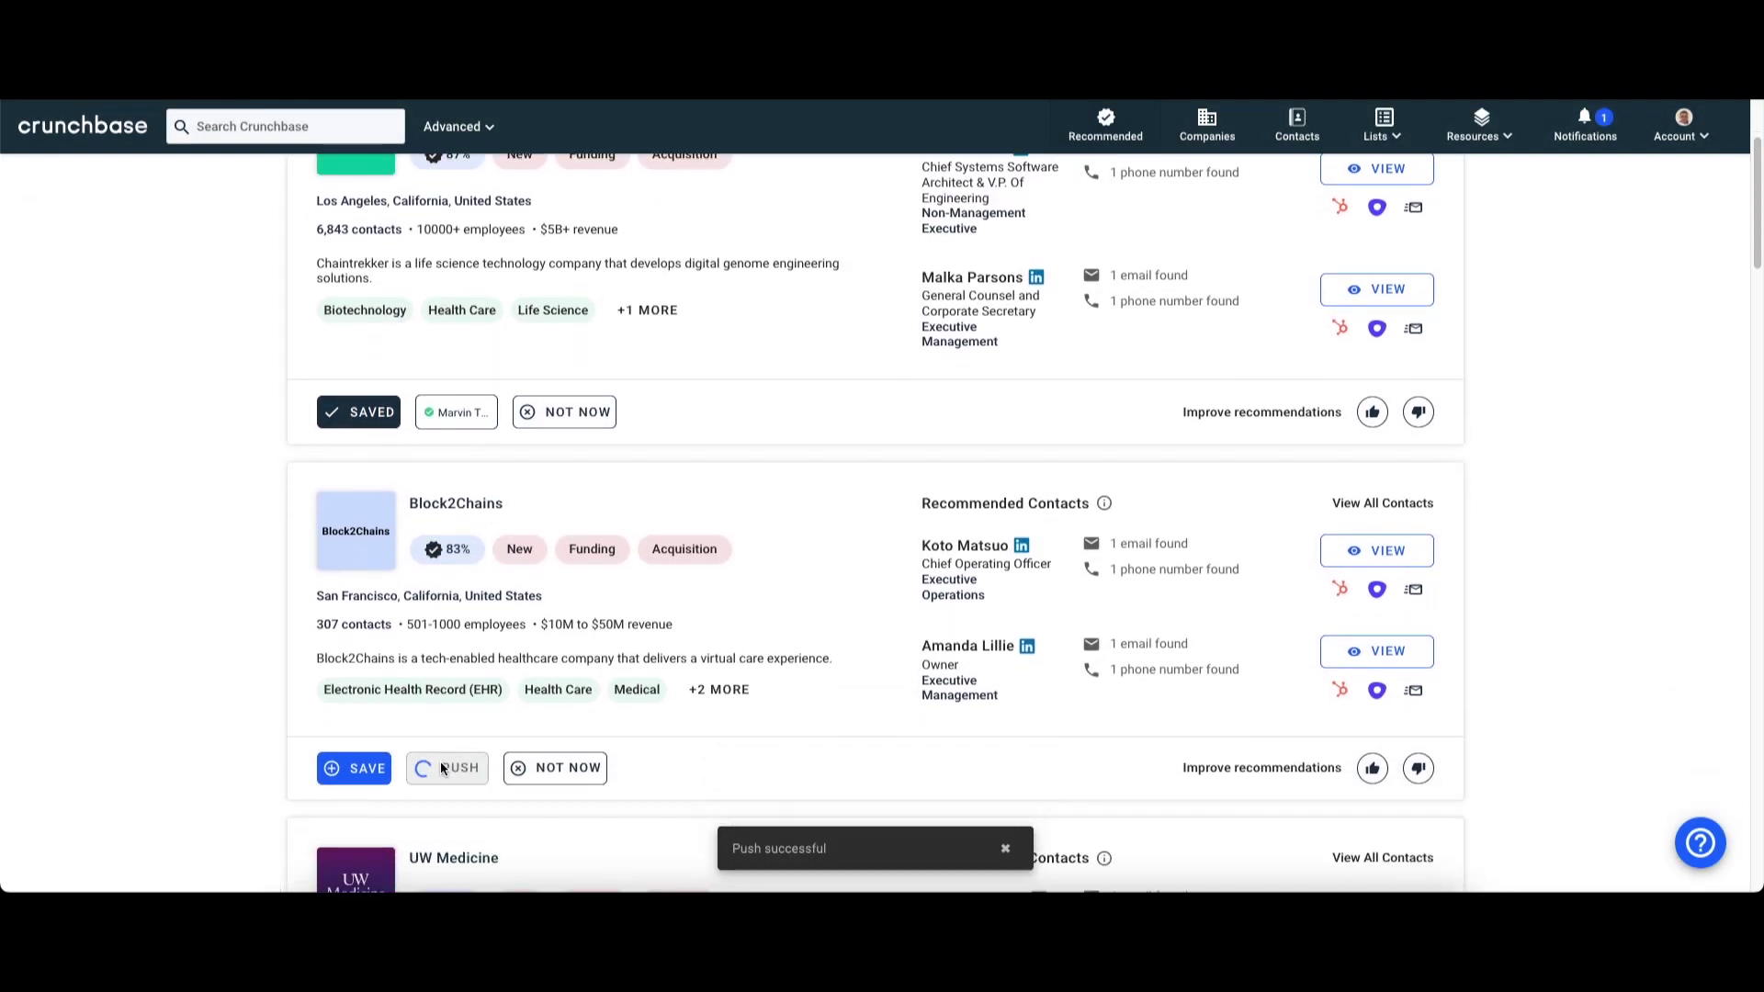
click(355, 768)
click(987, 608)
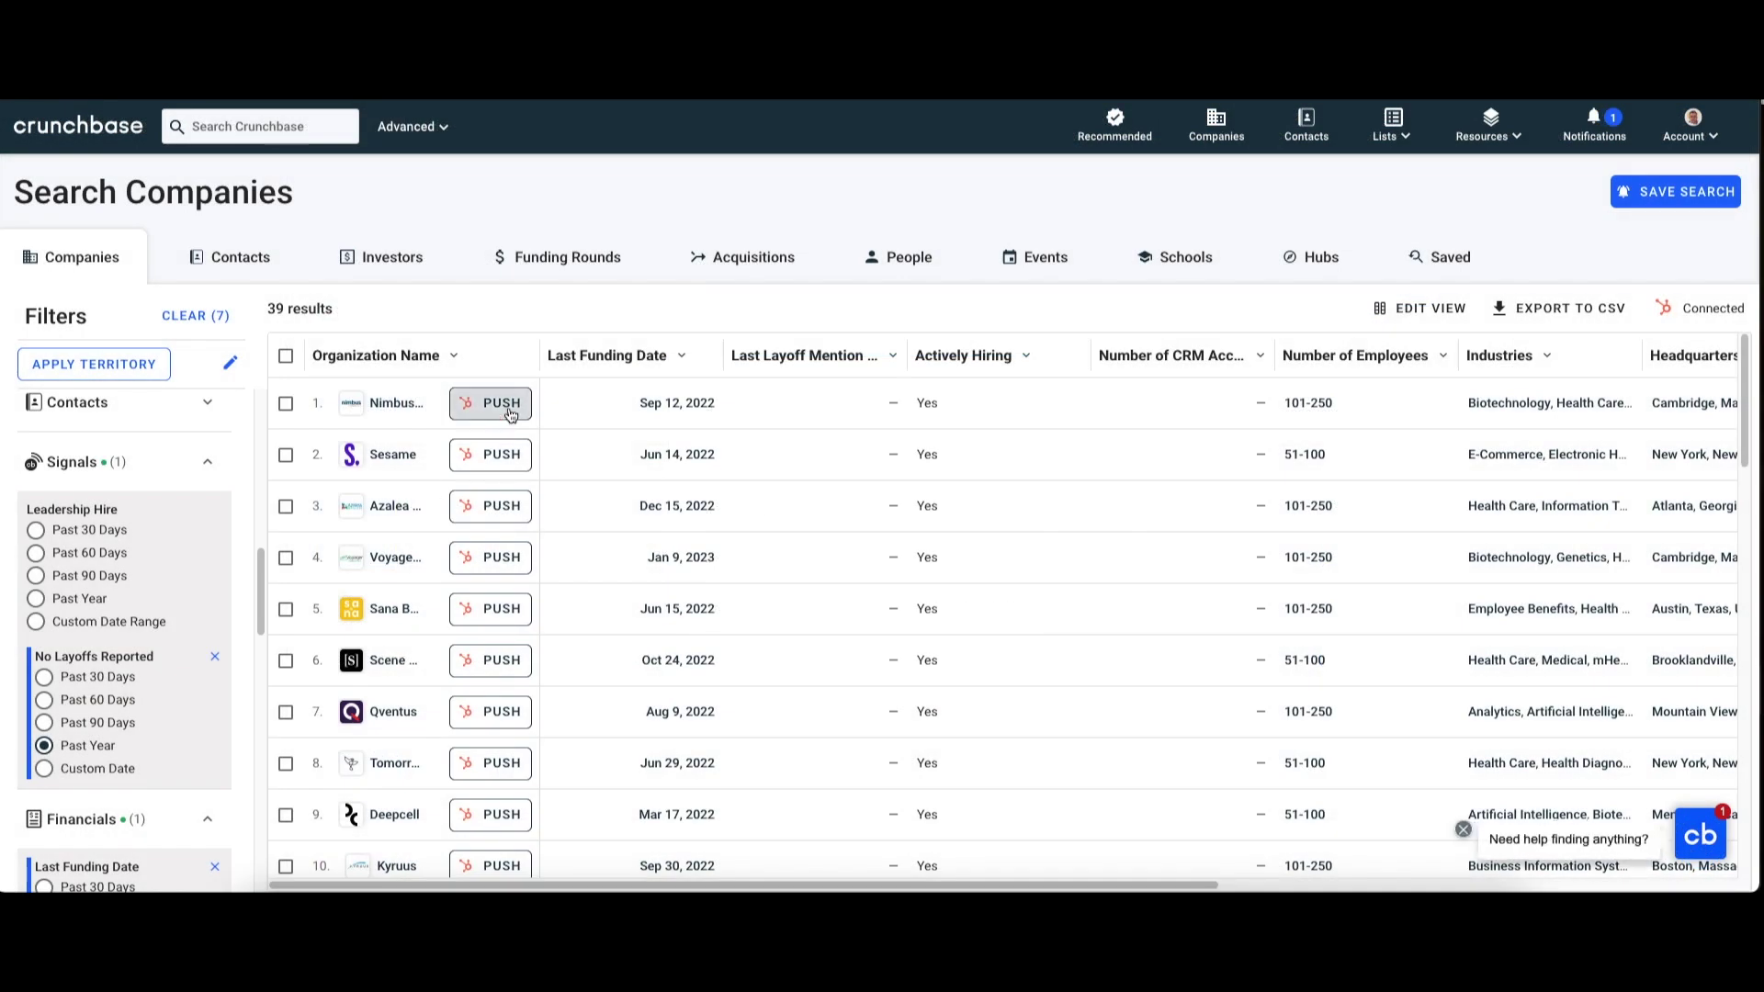
Step: Push the top five search results, including Sesame, to the CRM
click(491, 402)
click(504, 454)
click(500, 504)
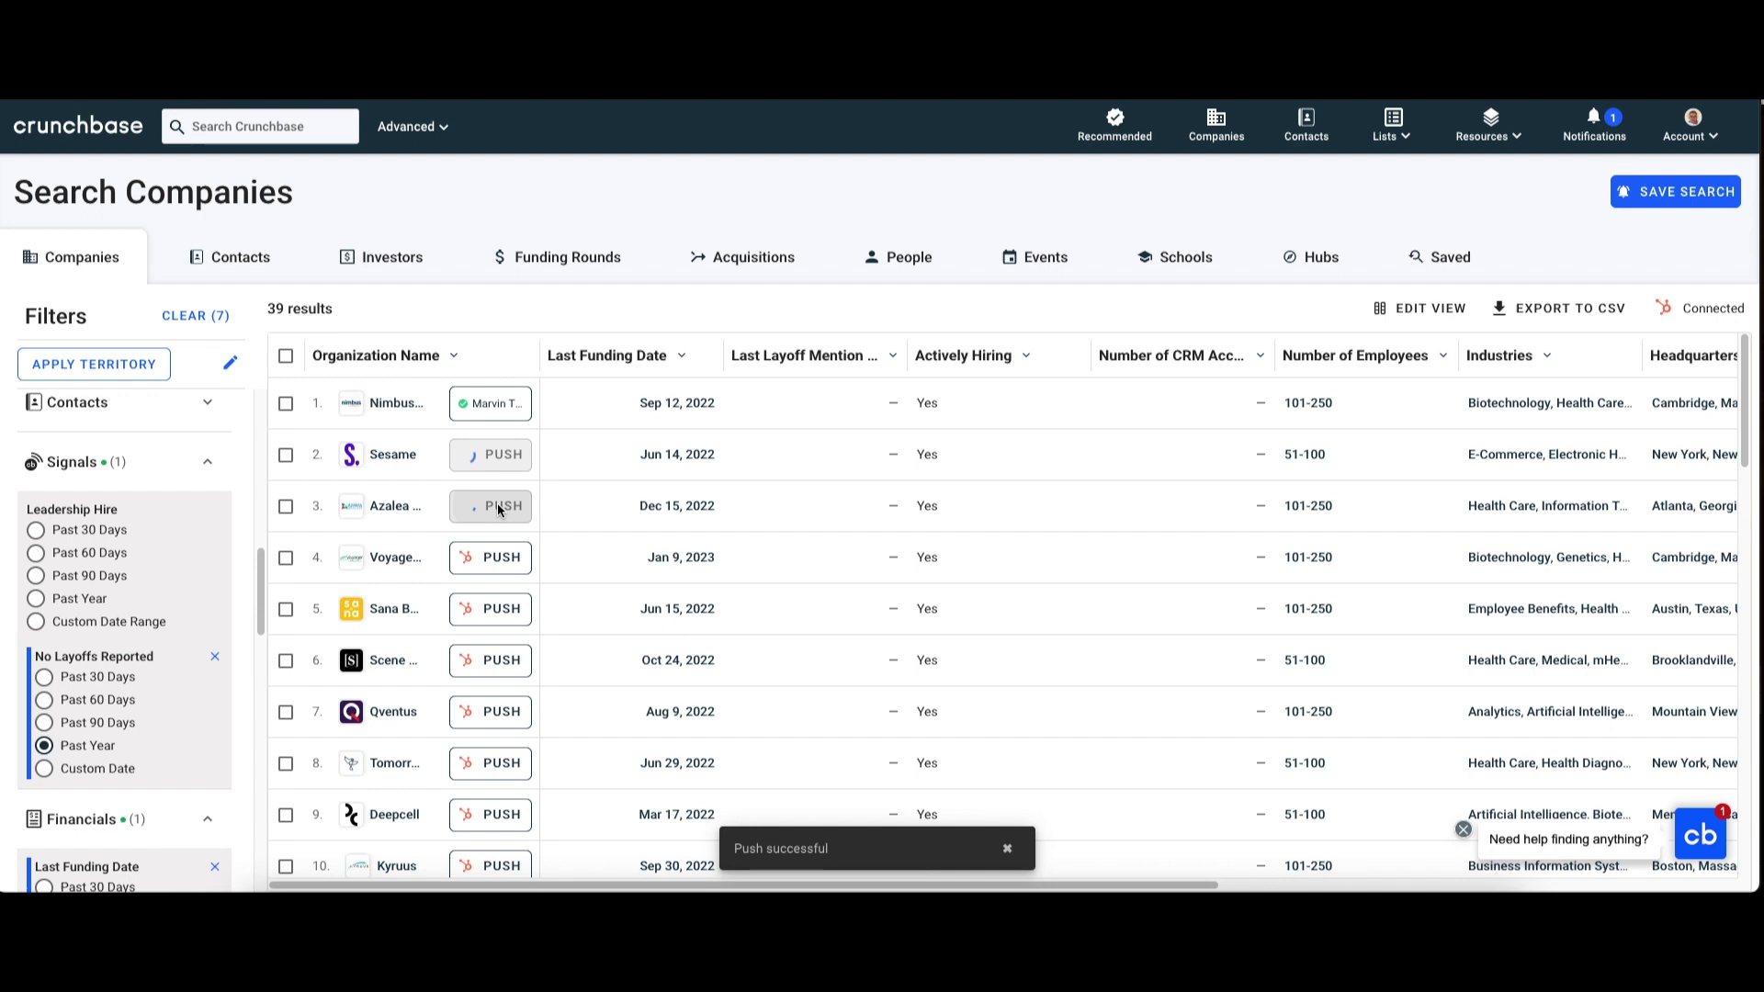
click(493, 557)
click(489, 607)
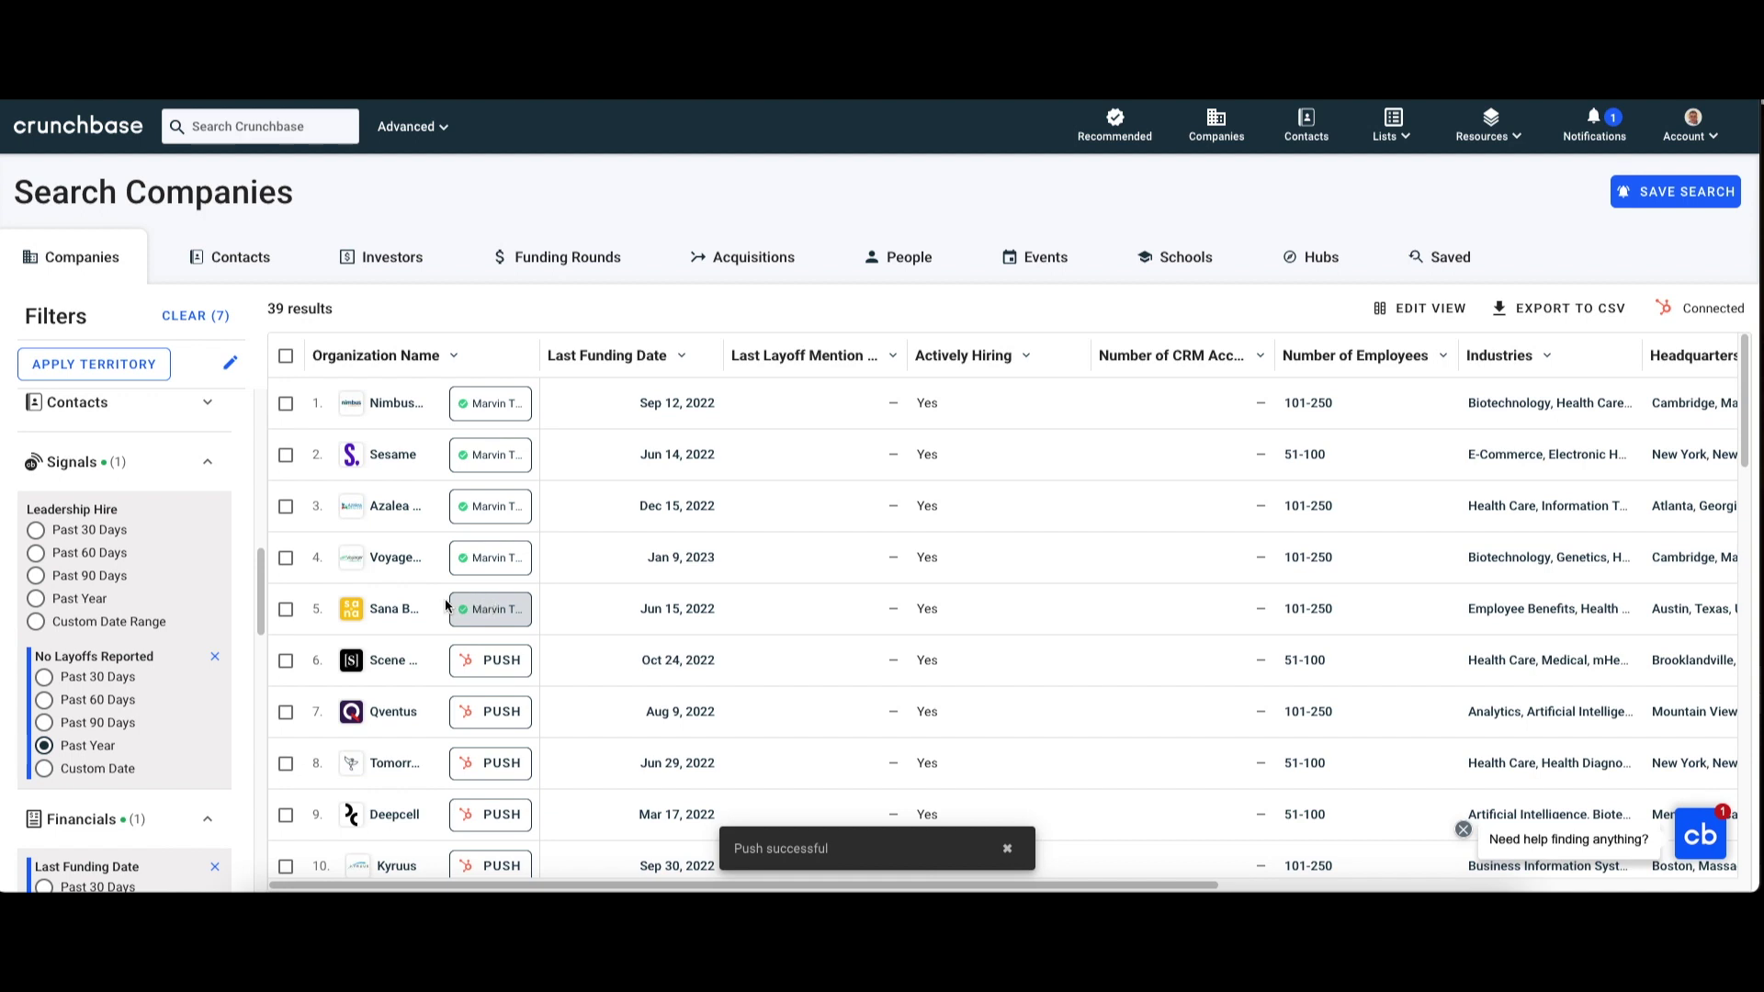
Step: Save the five selected companies to a new 'Prospects' list with daily acquisition, funding, news alerts
click(286, 609)
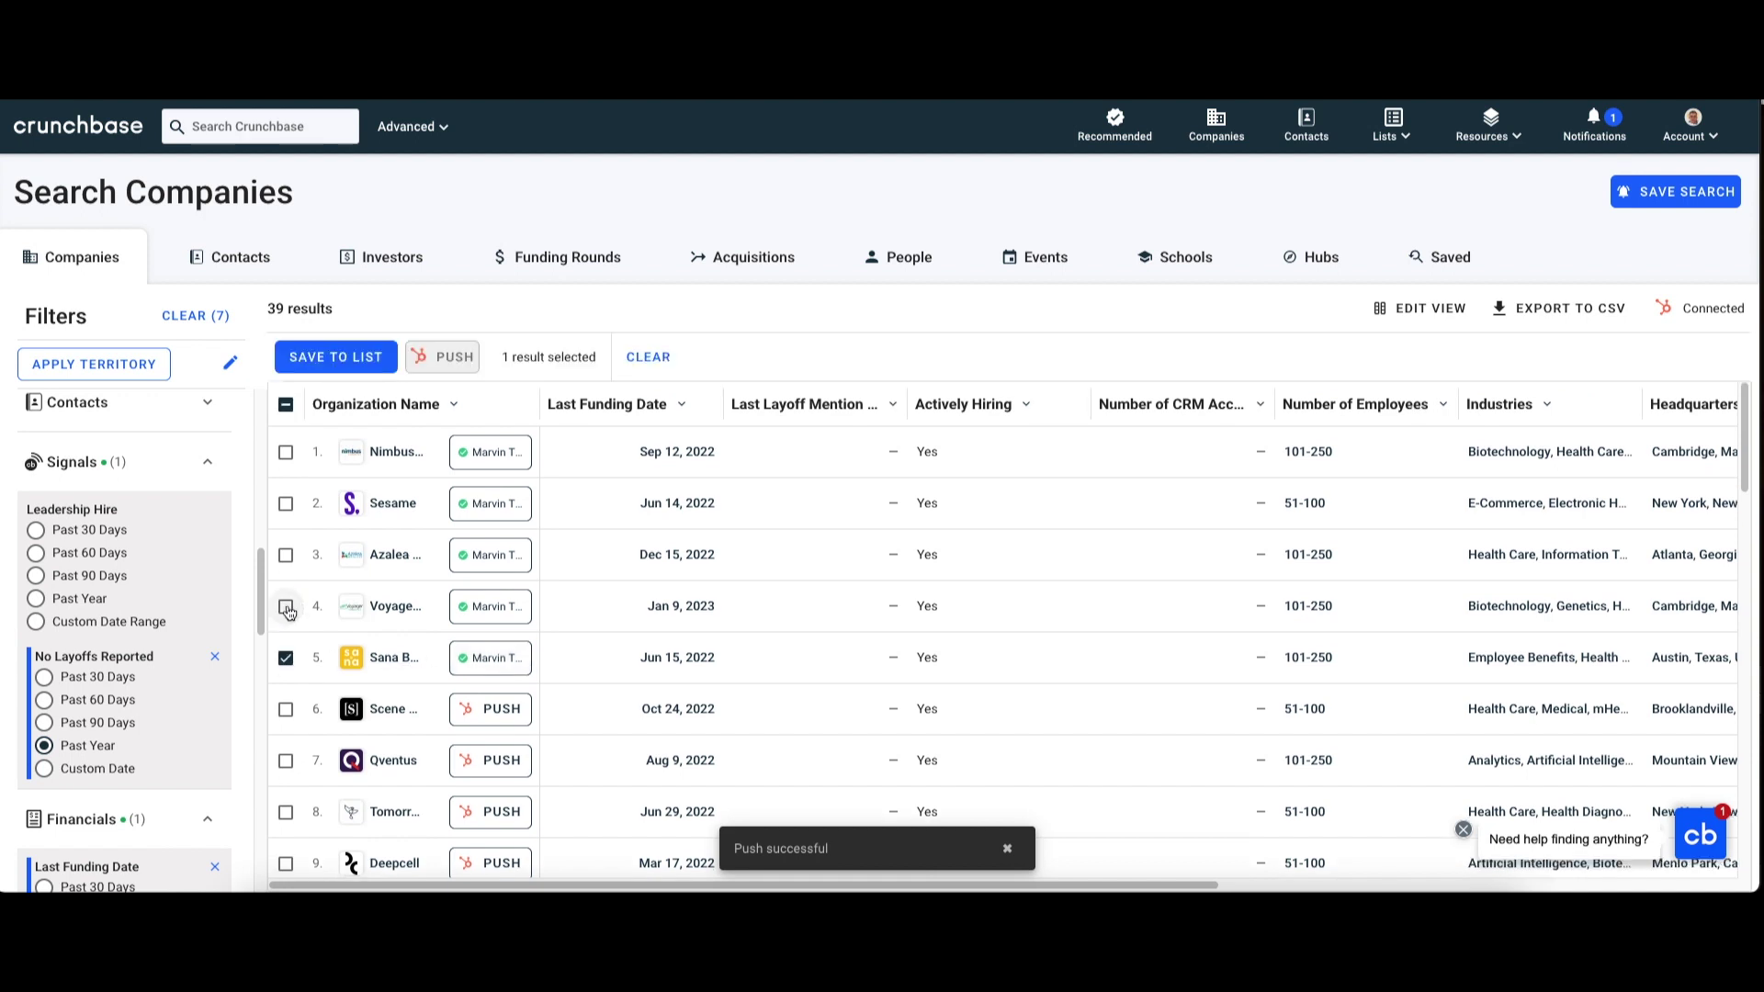
click(286, 606)
click(286, 555)
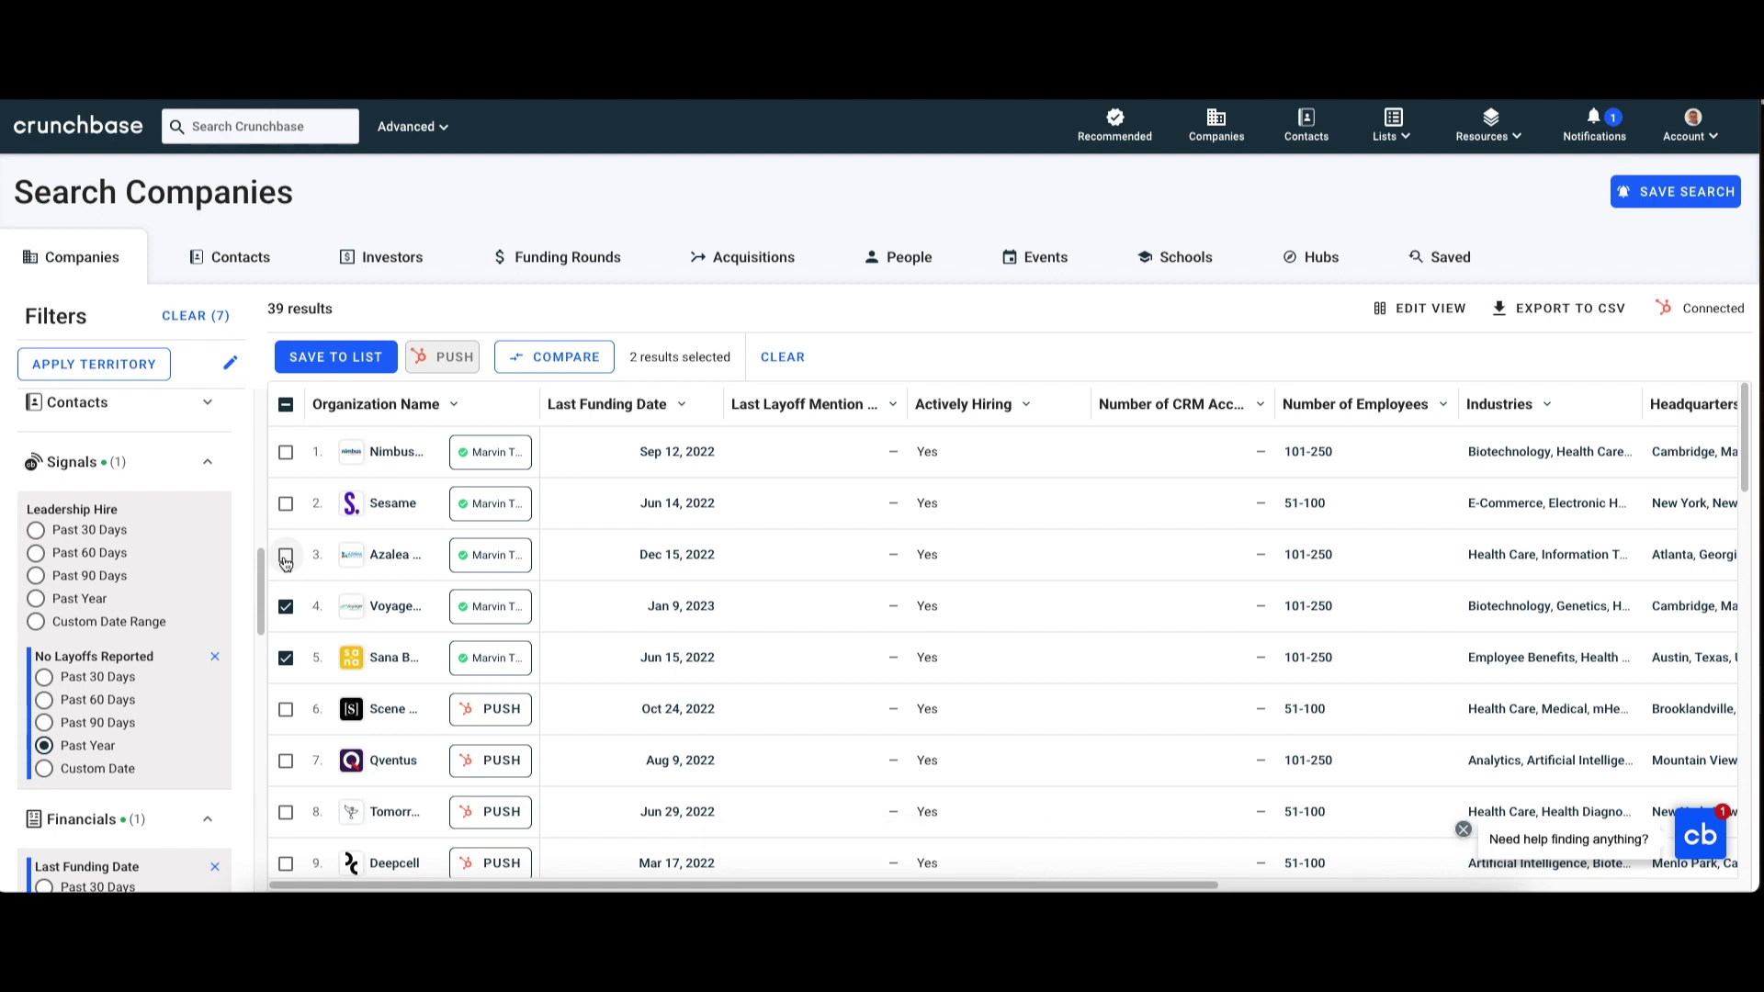
click(286, 504)
click(285, 452)
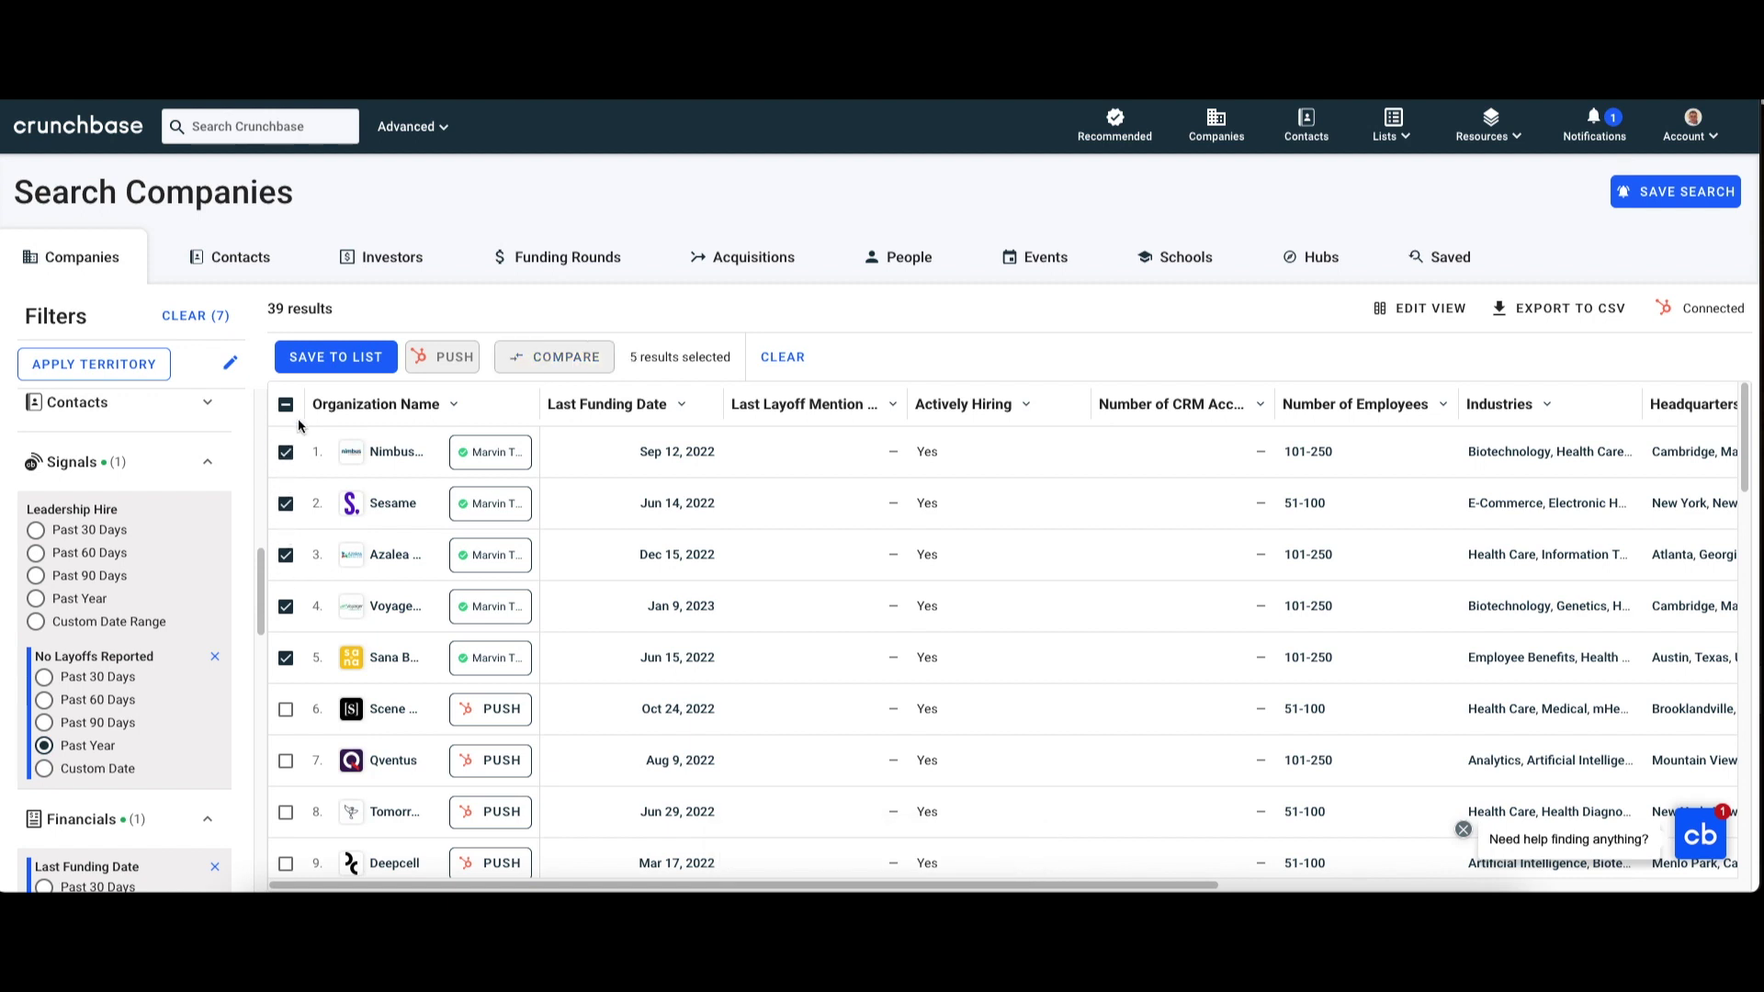
click(333, 357)
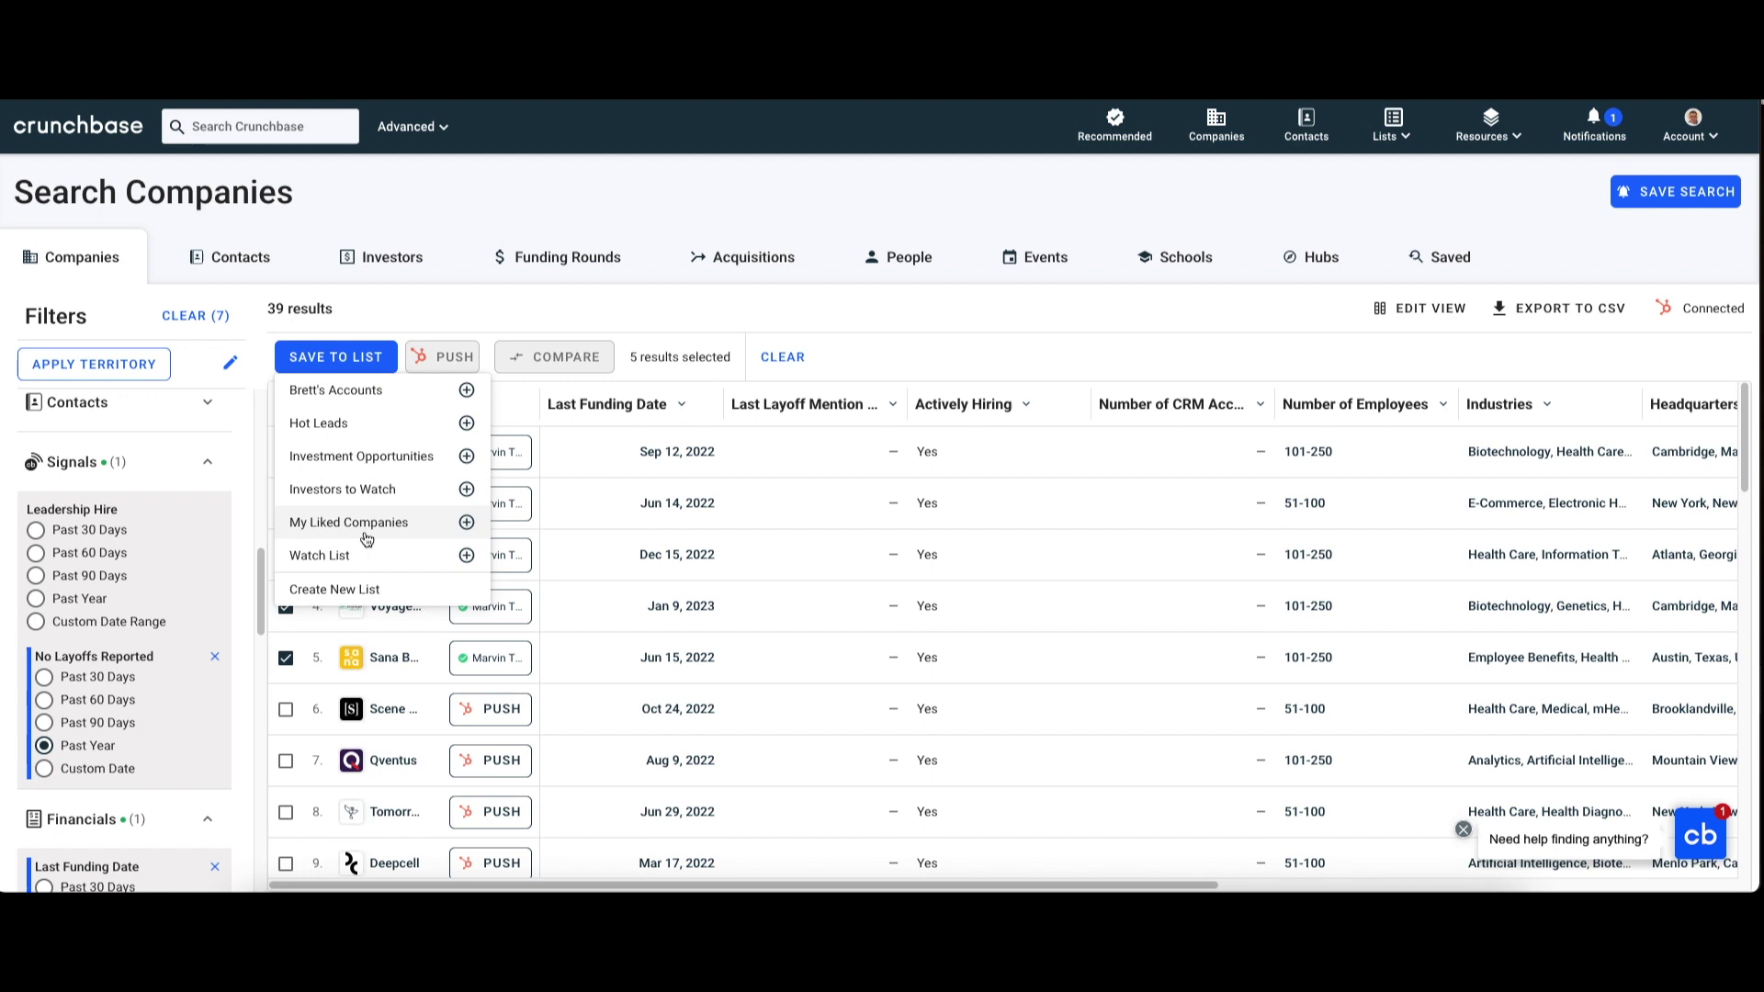
click(367, 589)
click(394, 373)
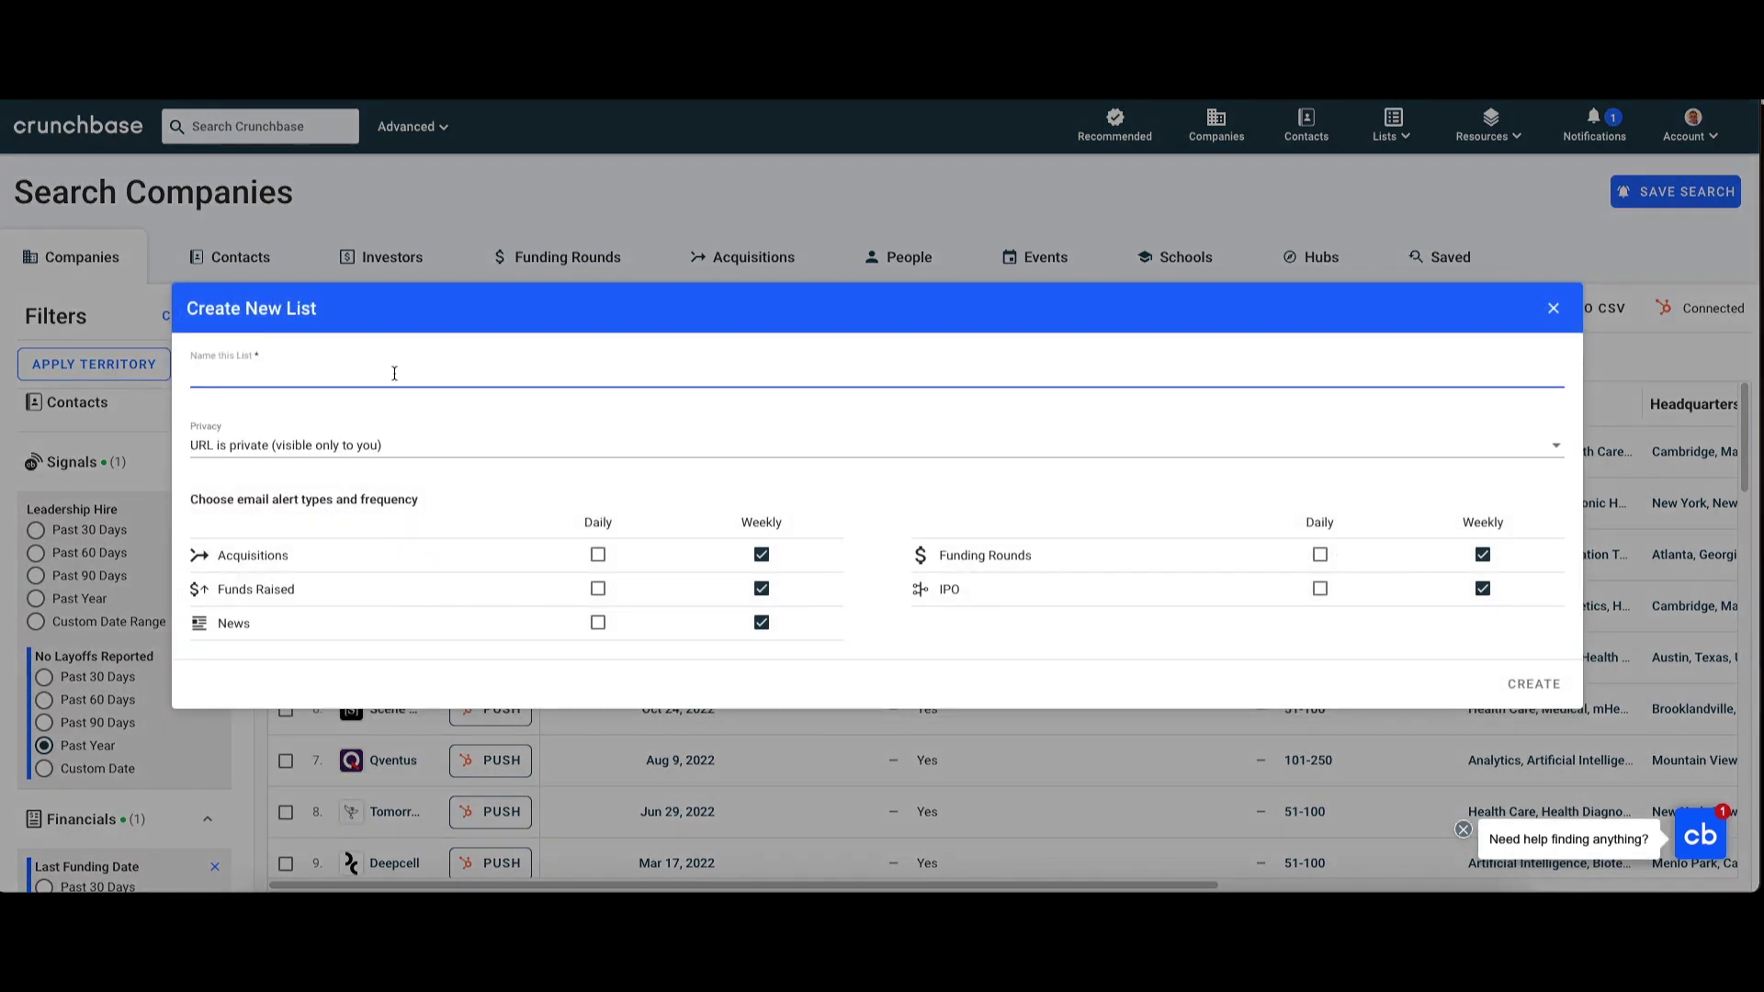
text(Prospects)
click(598, 555)
click(598, 588)
click(598, 622)
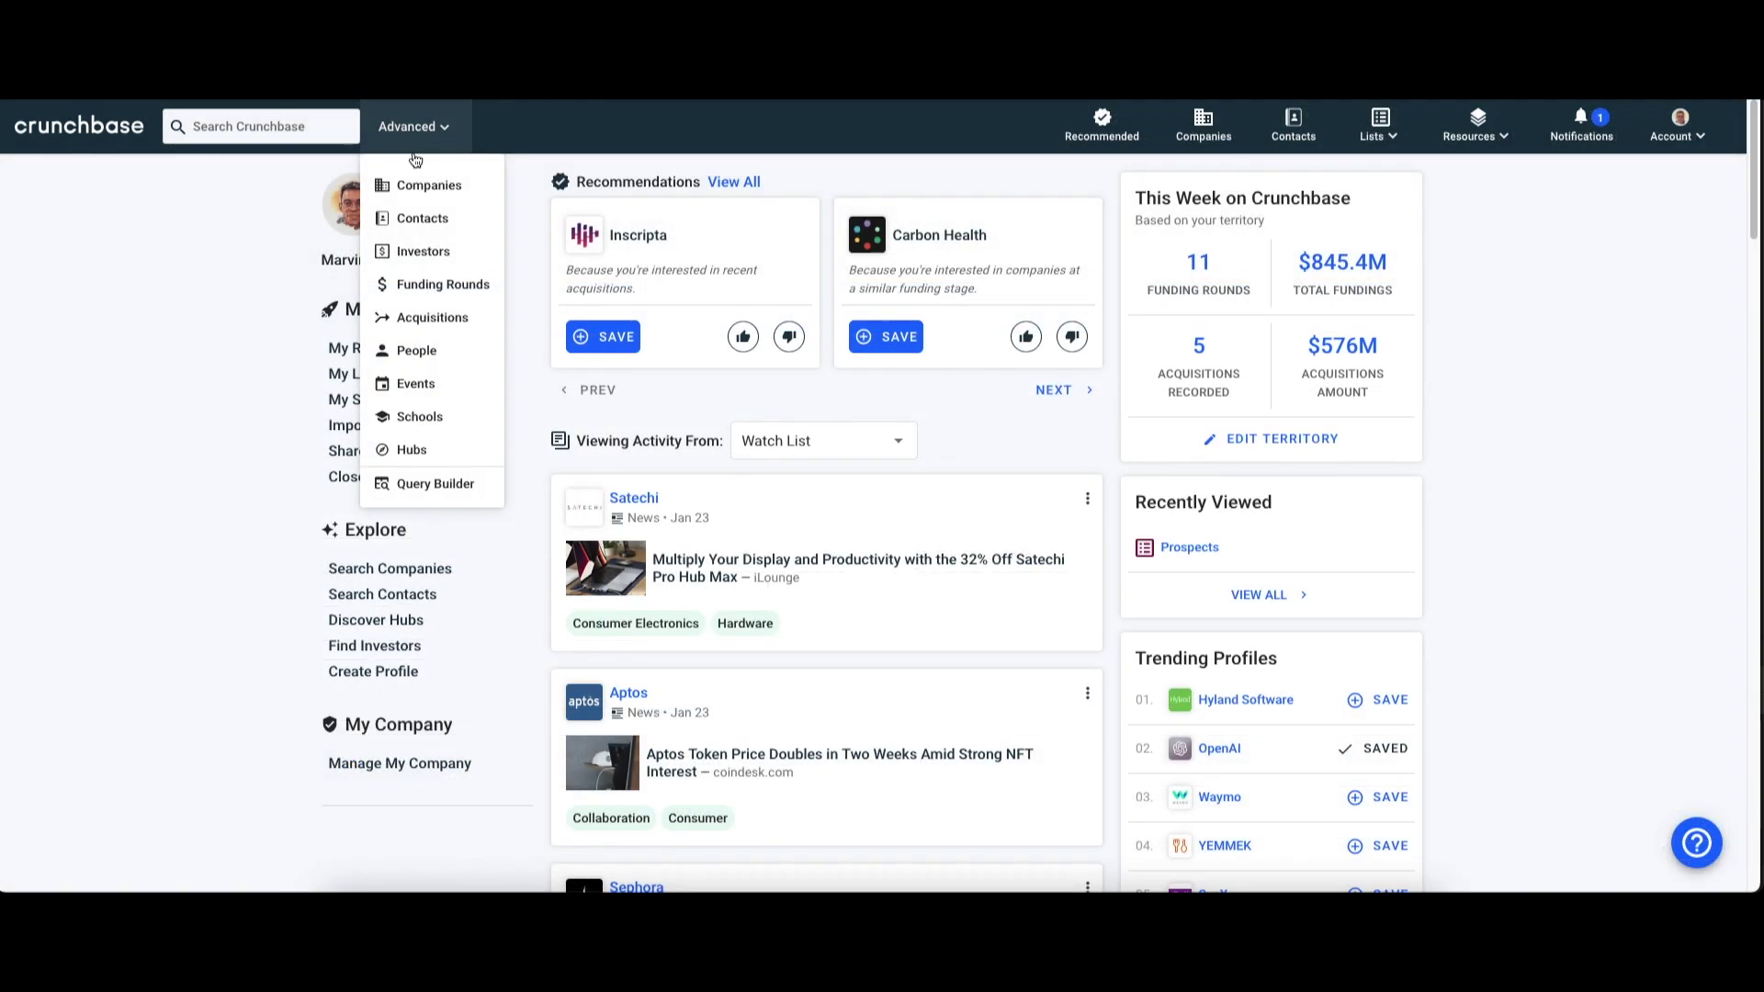
Step: Limit contact search to Prospects-list companies, then open Genescover's People page
click(421, 219)
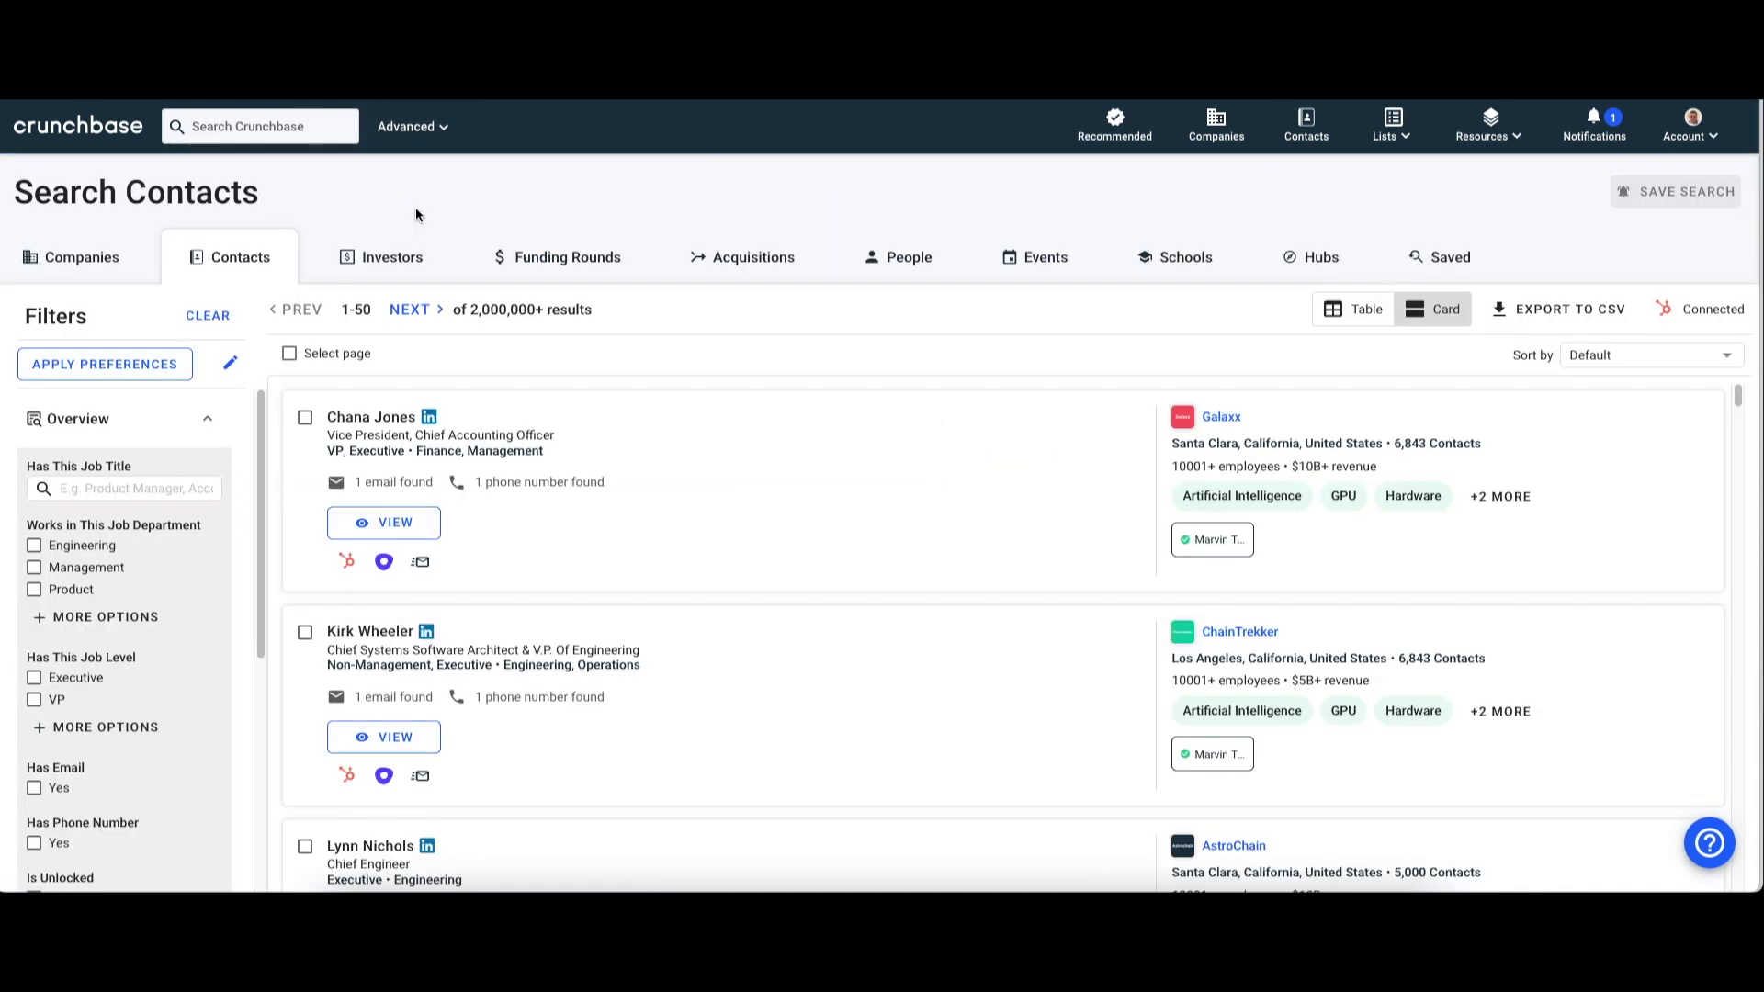
scroll(184, 625, down, 5)
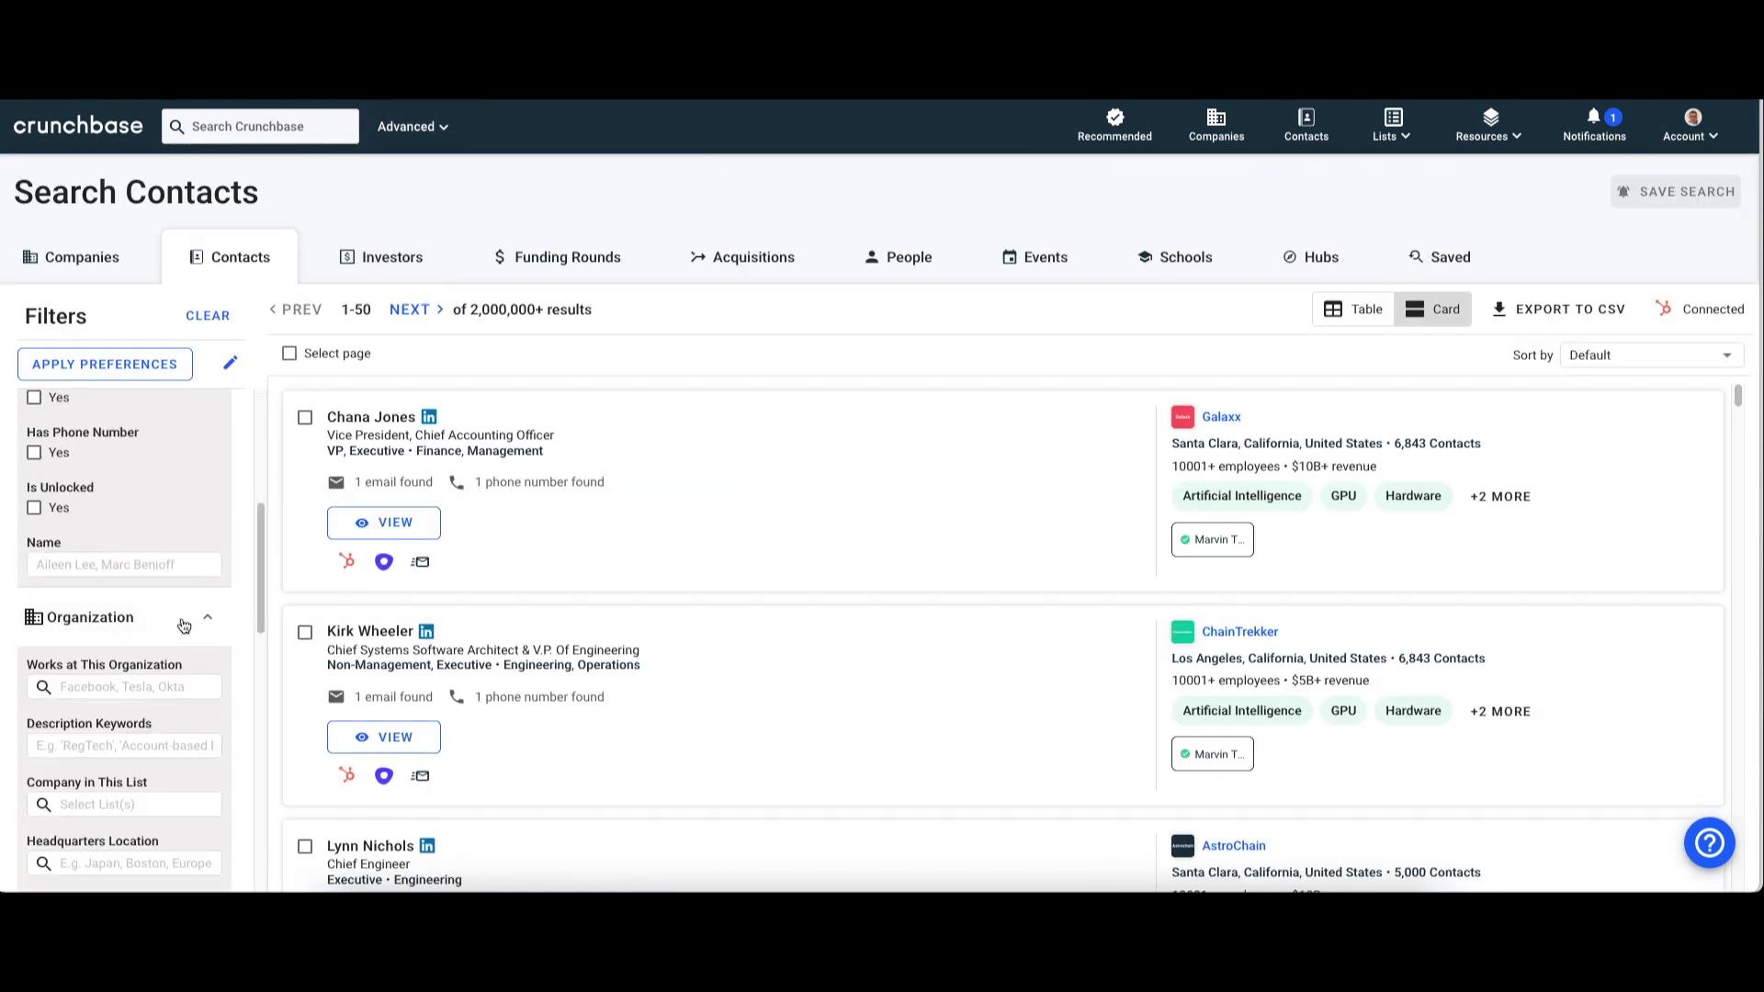
click(147, 804)
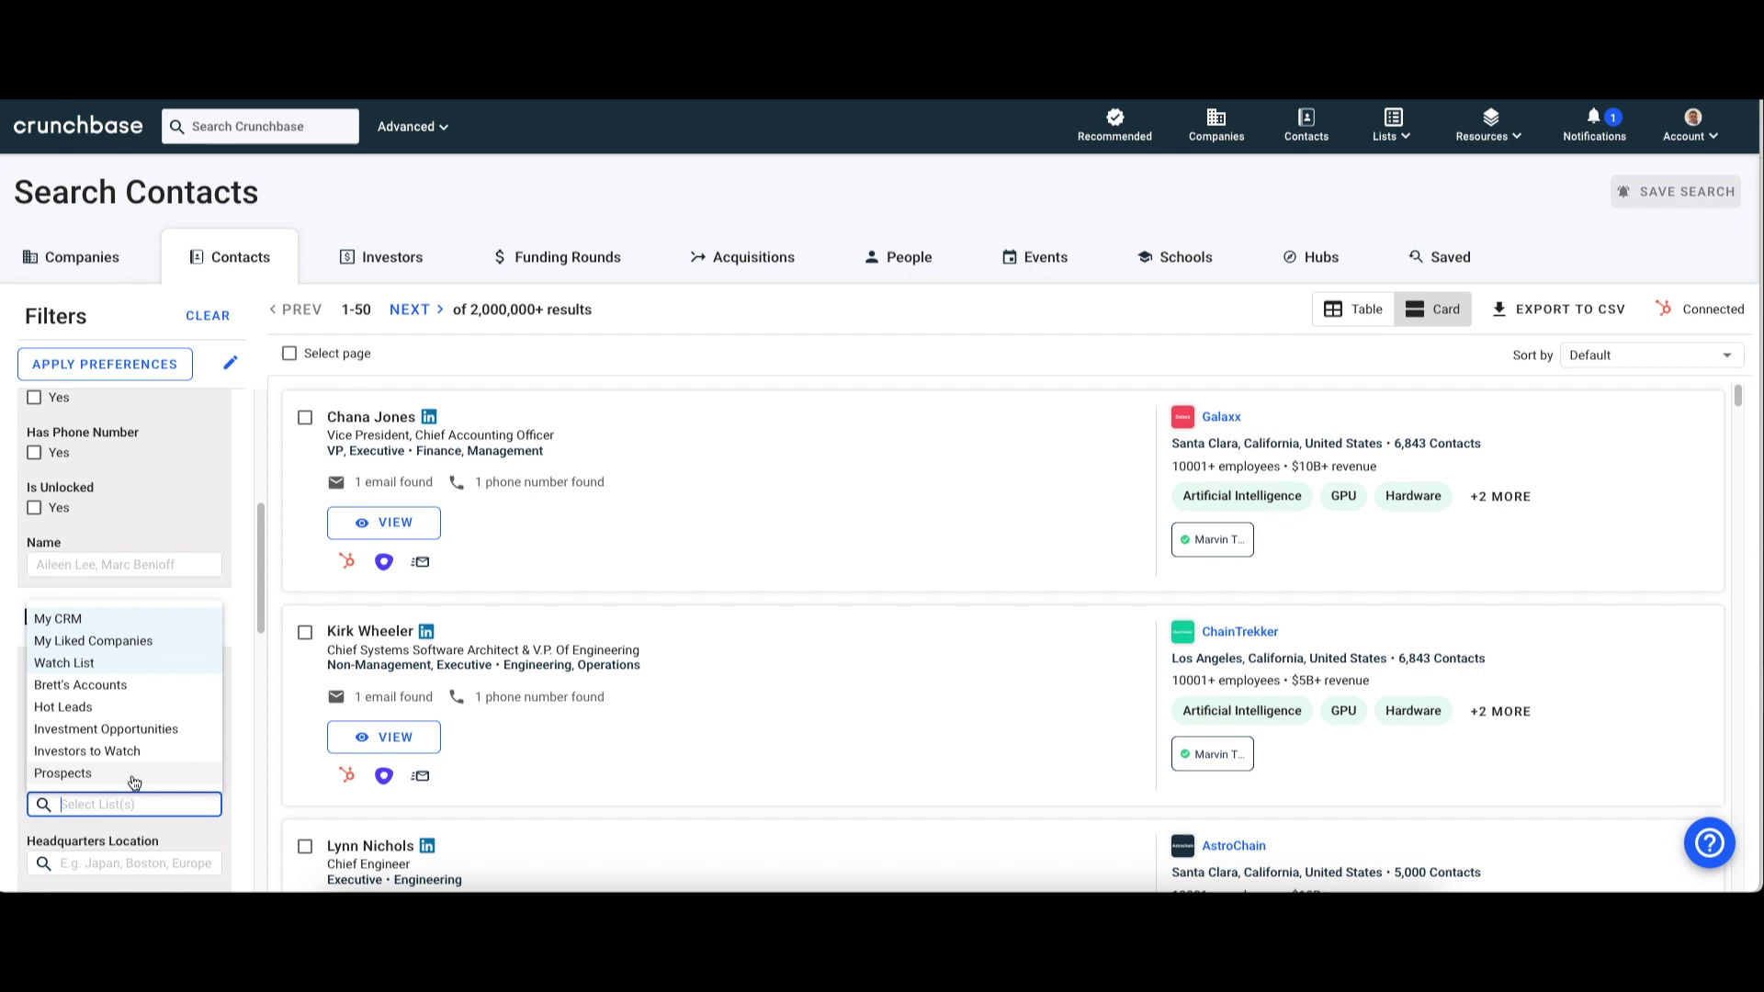
click(134, 774)
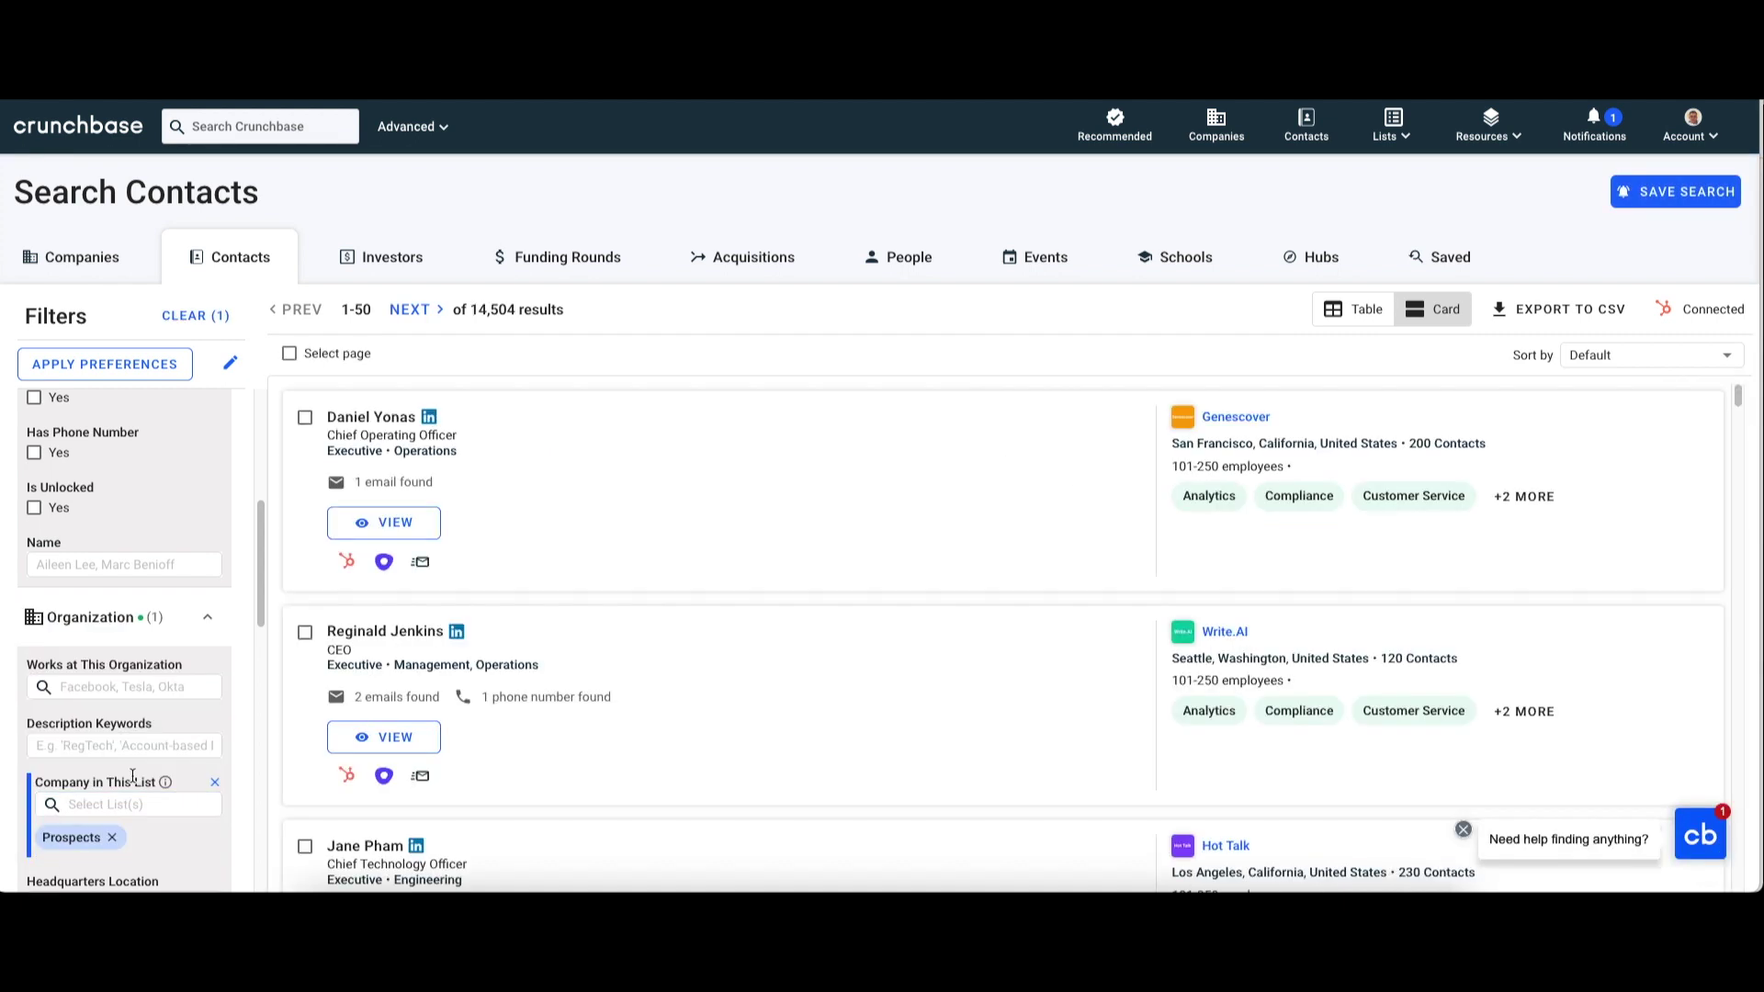
click(772, 292)
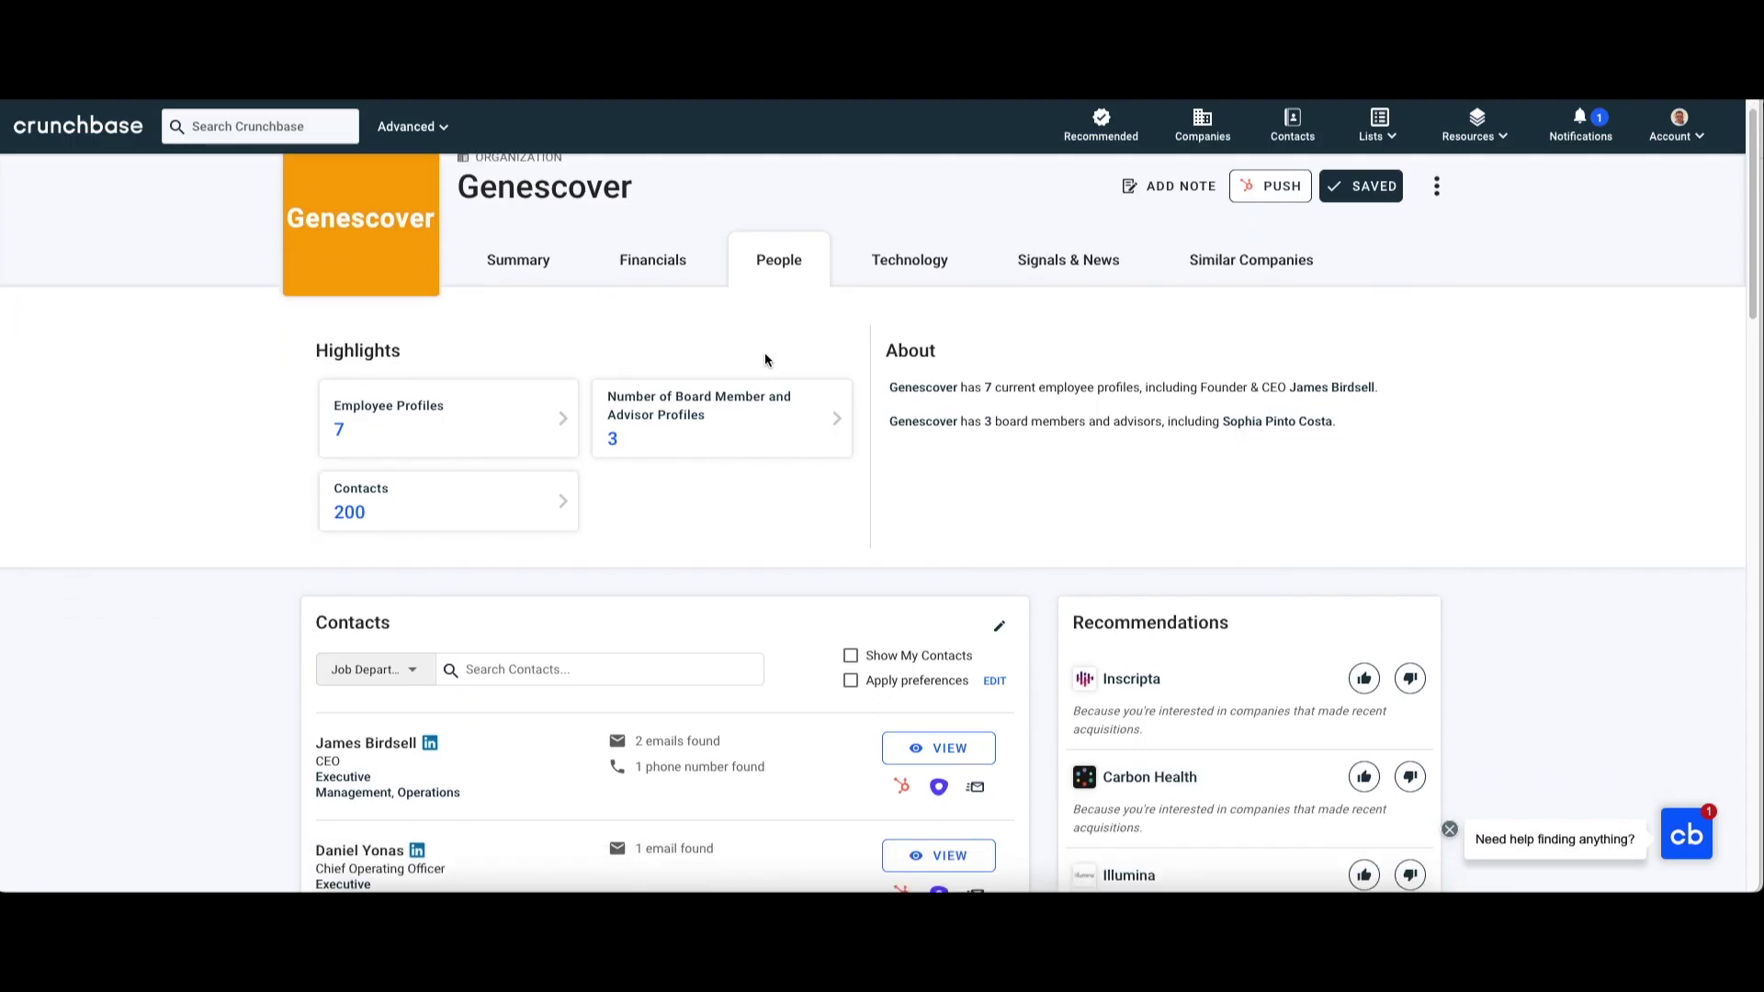
Step: Email Genescover's CEO using the Job Function + Industry template ('Helping Operations teams in Compliance')
scroll(765, 358, down, 2)
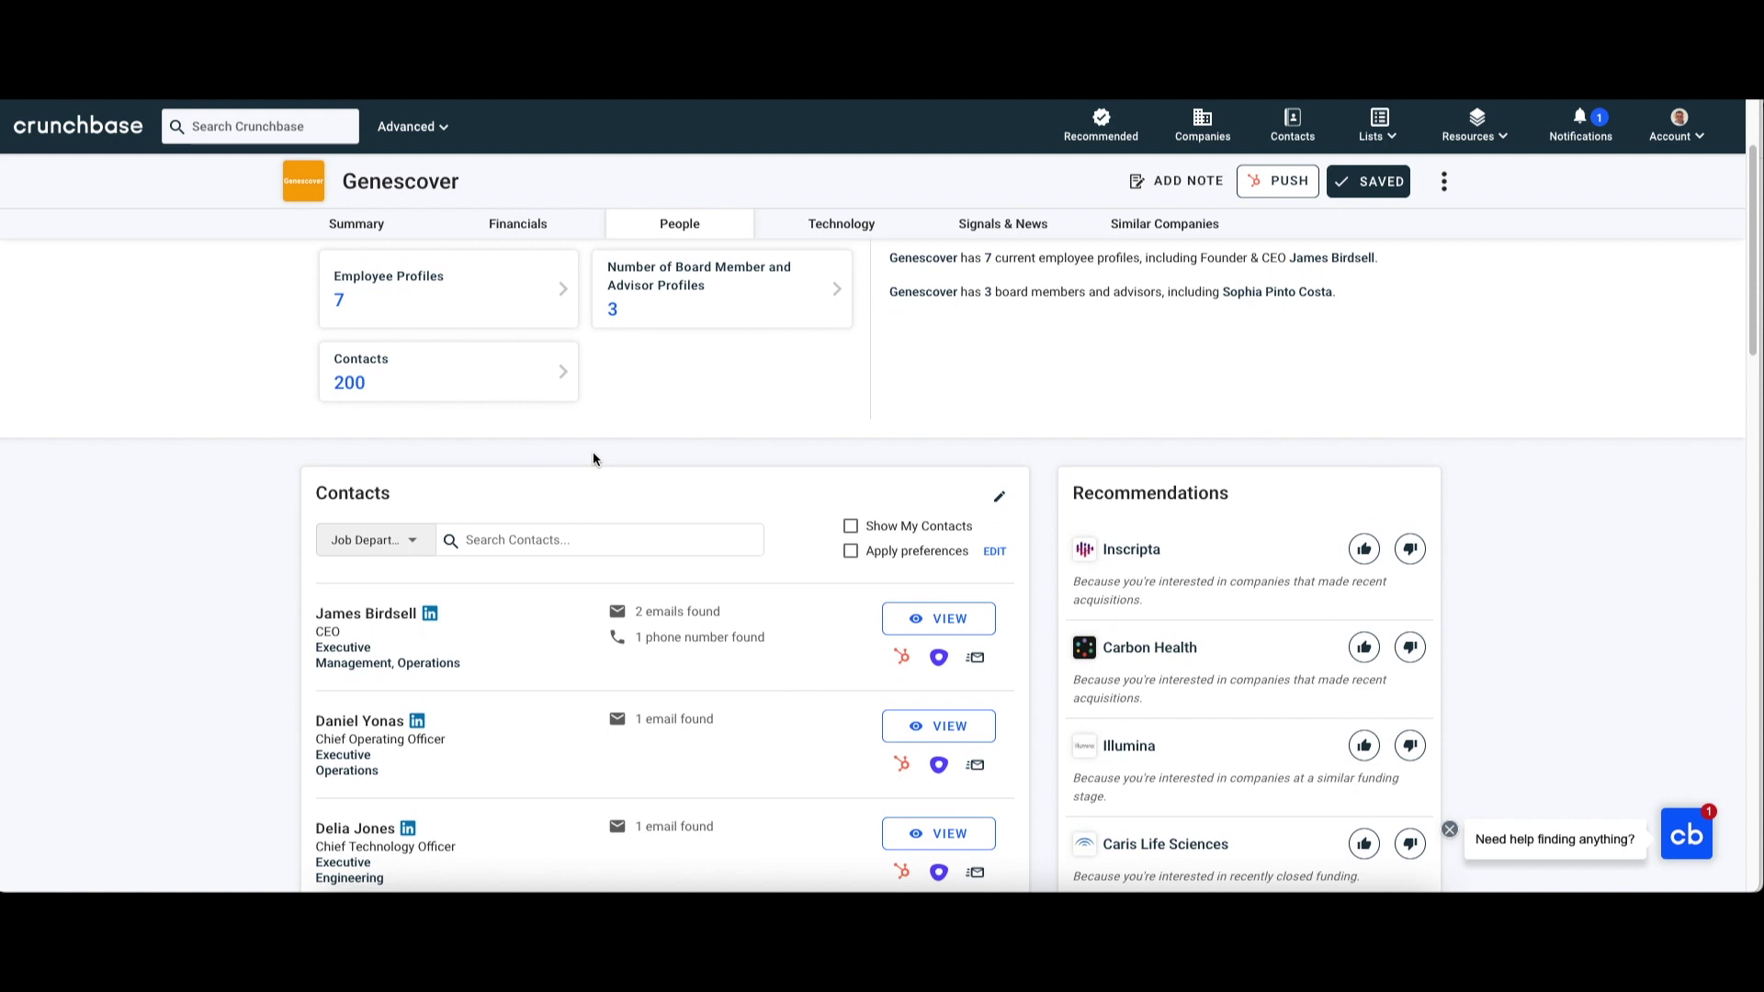
click(421, 541)
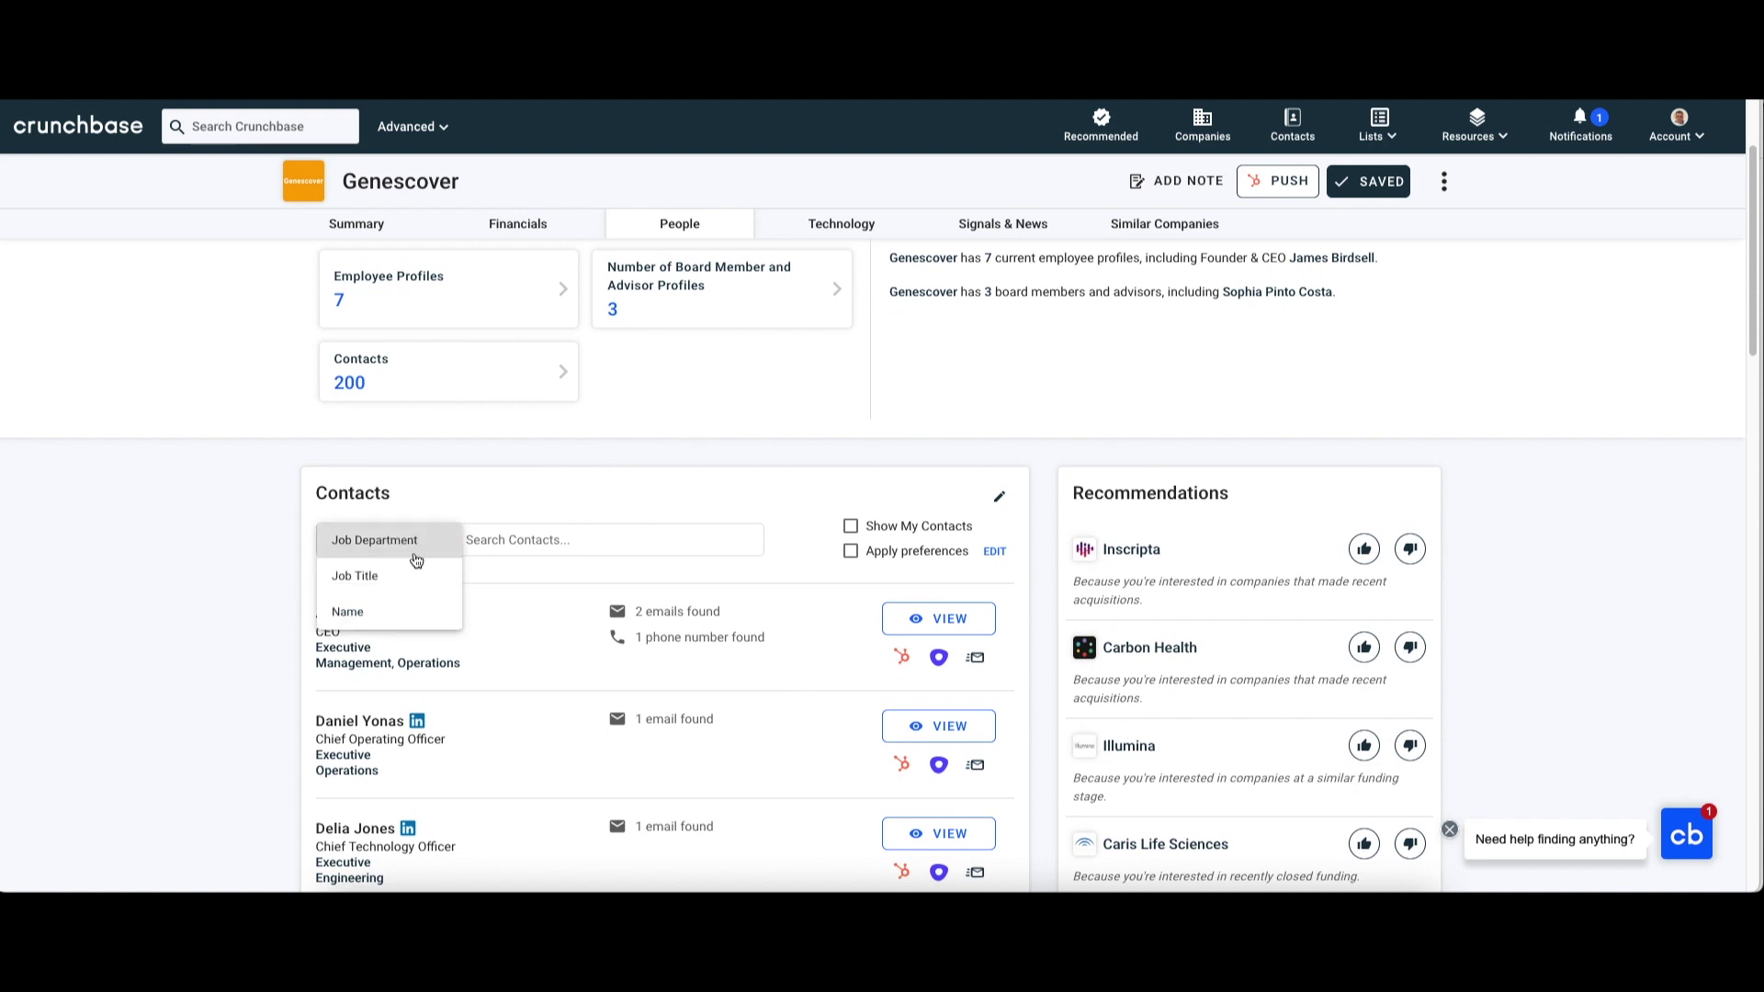
click(596, 498)
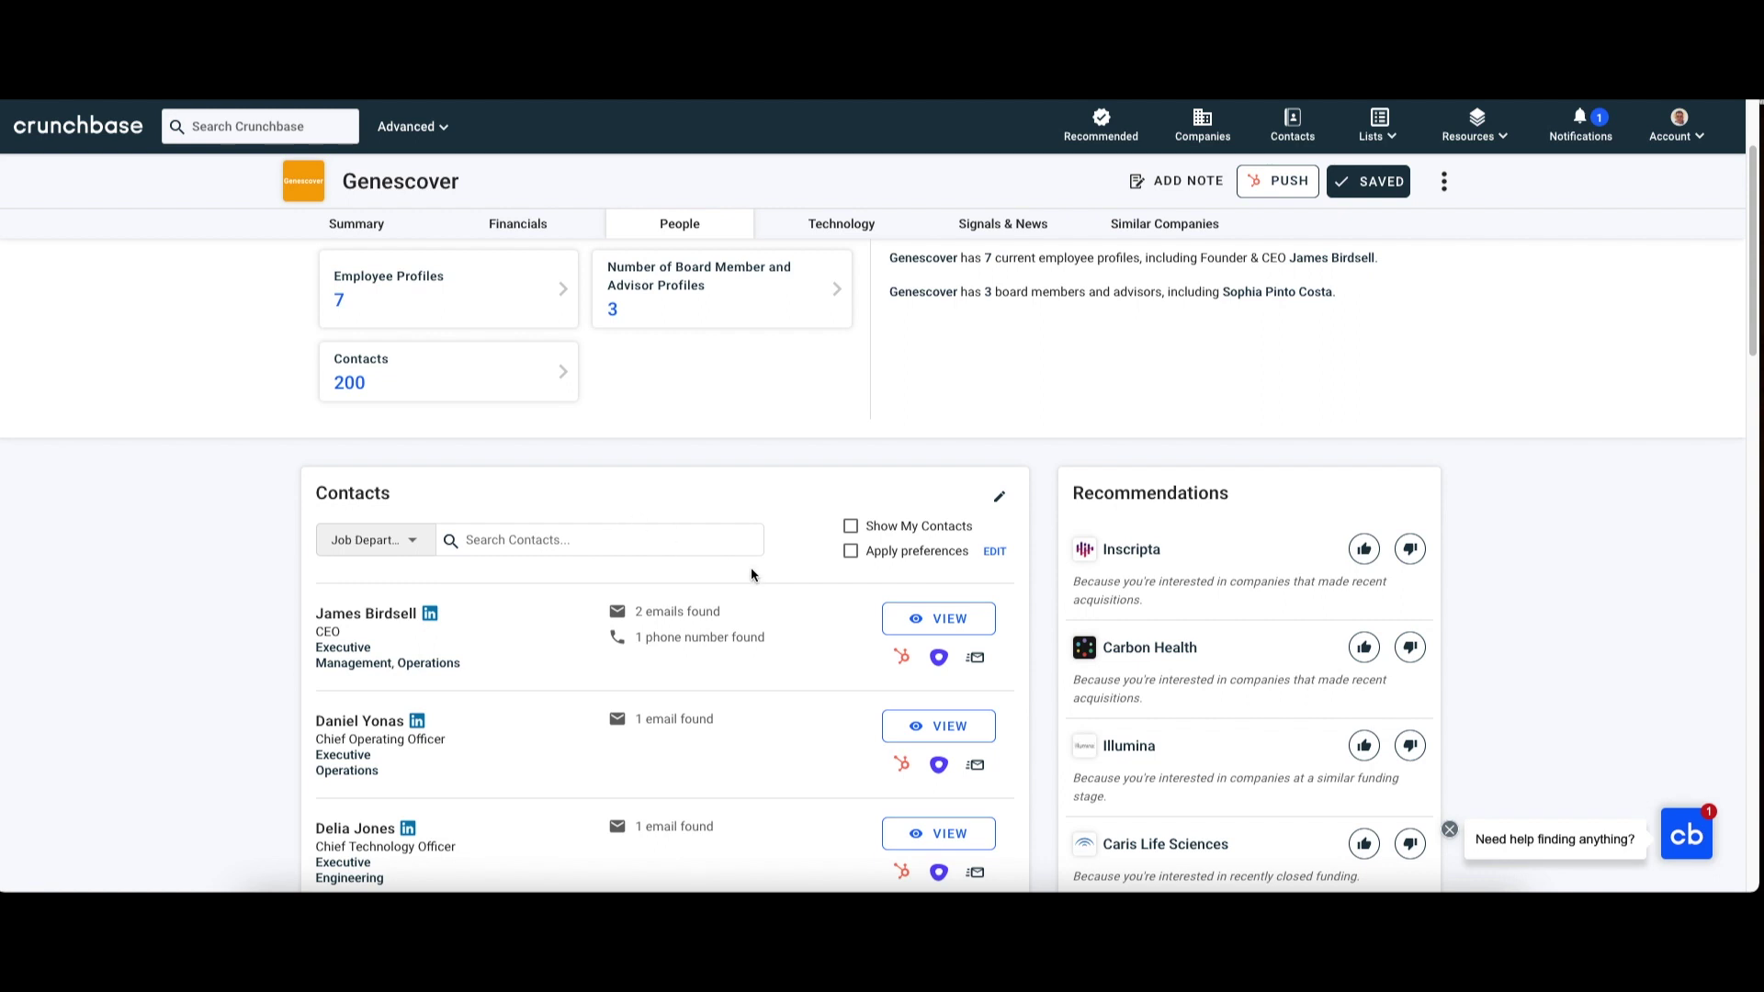
click(938, 658)
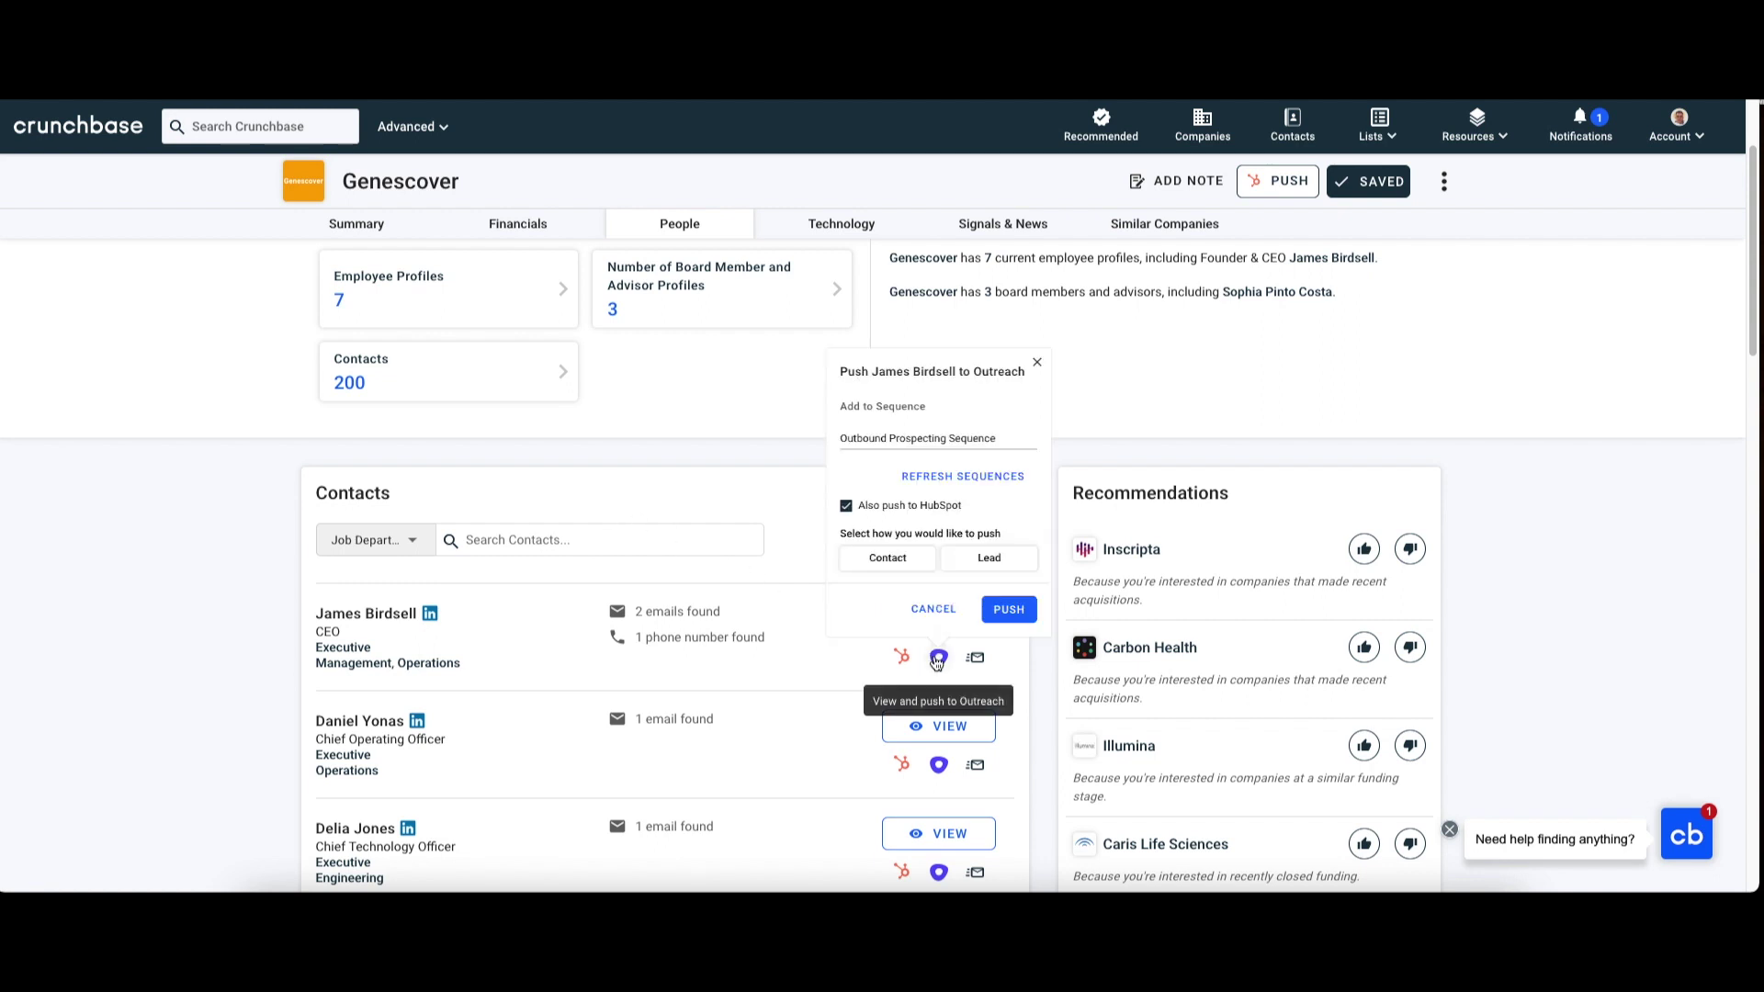
click(937, 659)
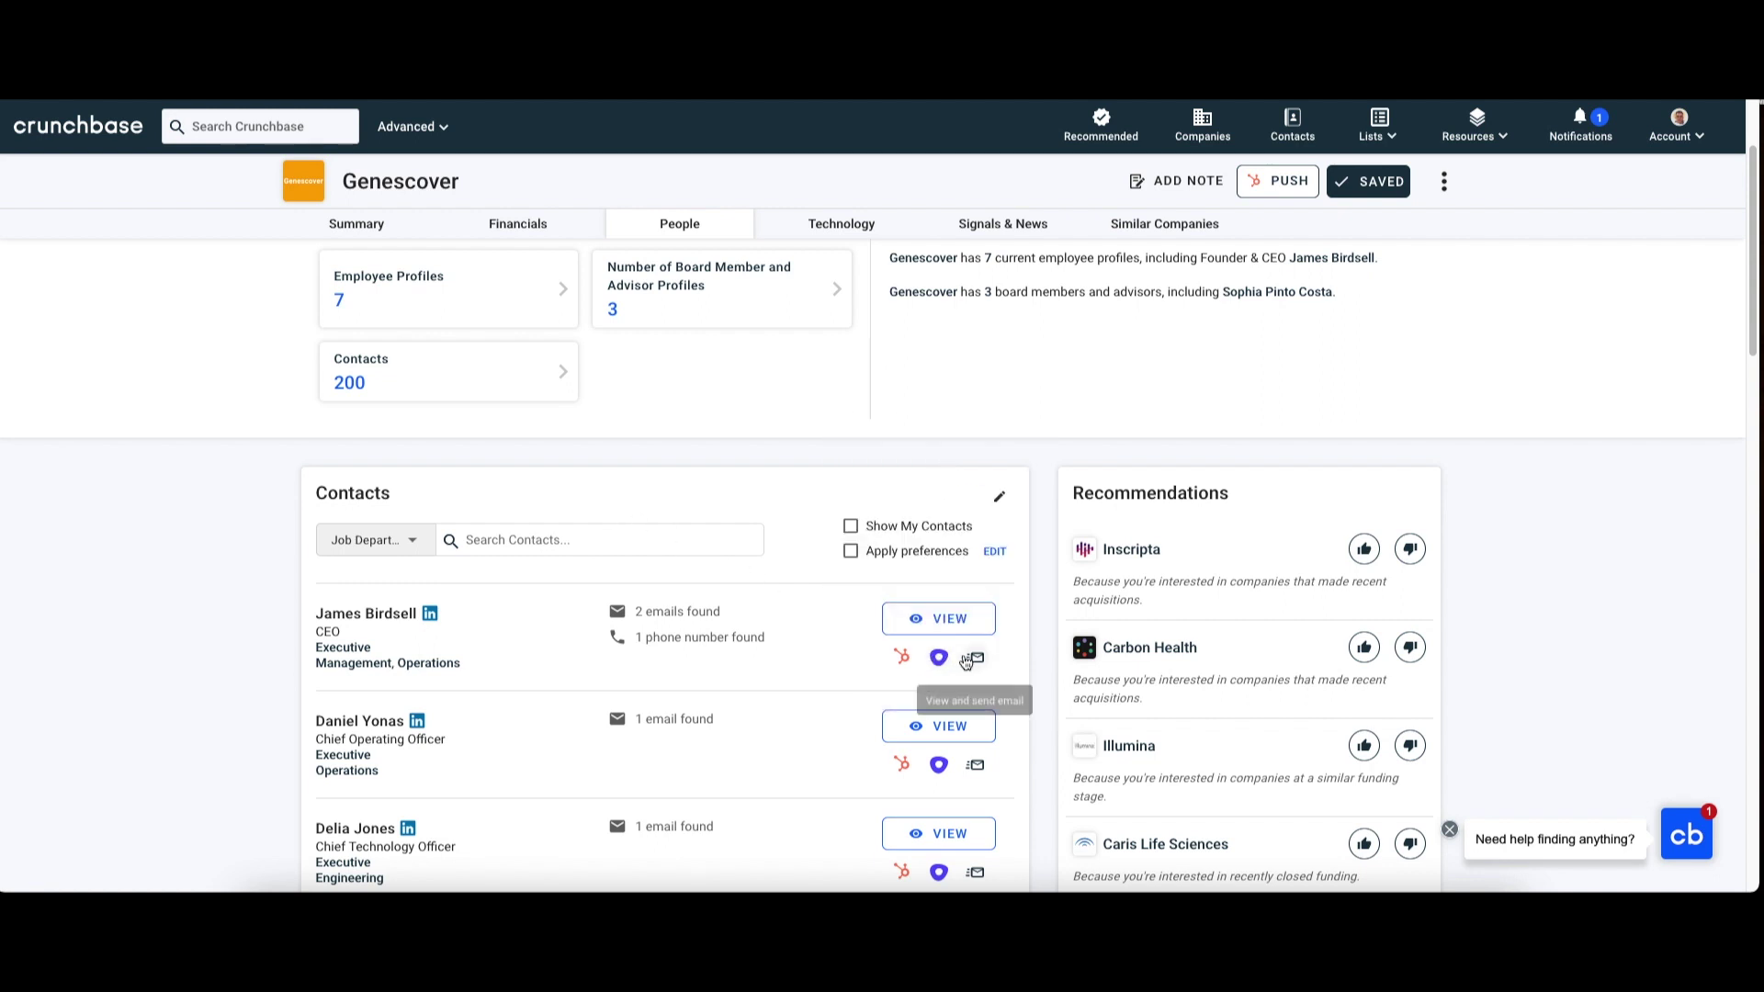
click(972, 659)
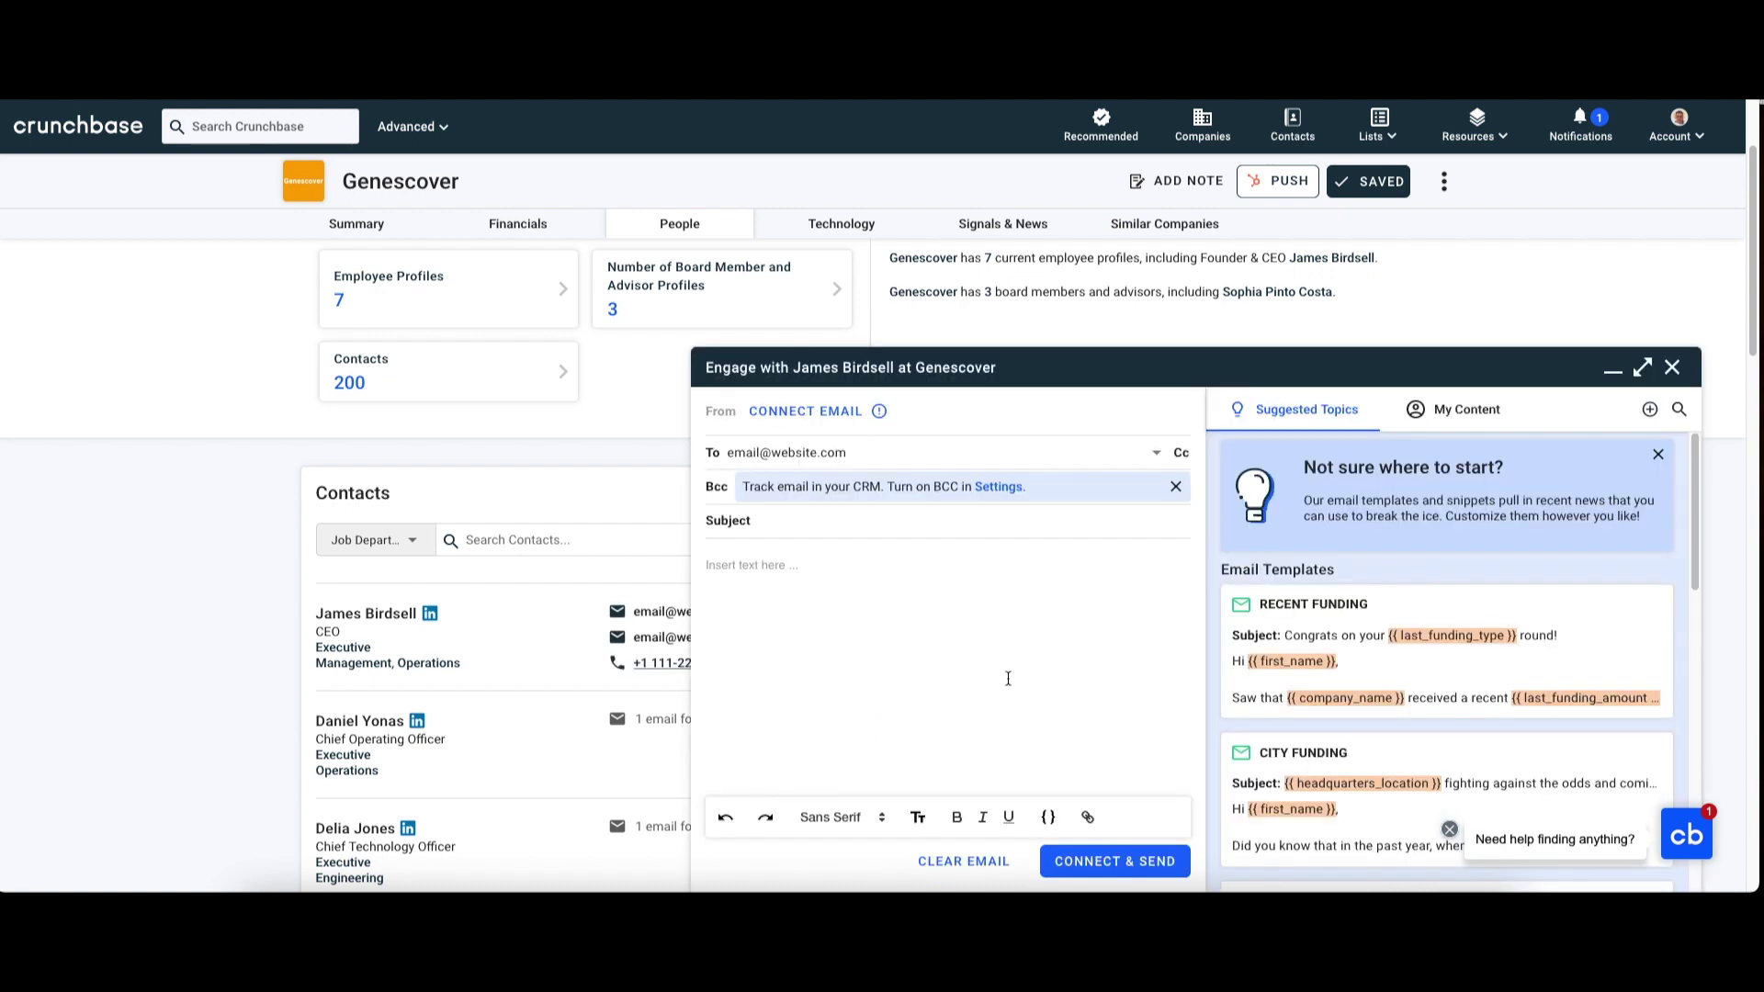
scroll(1311, 690, down, 5)
scroll(1311, 690, down, 2)
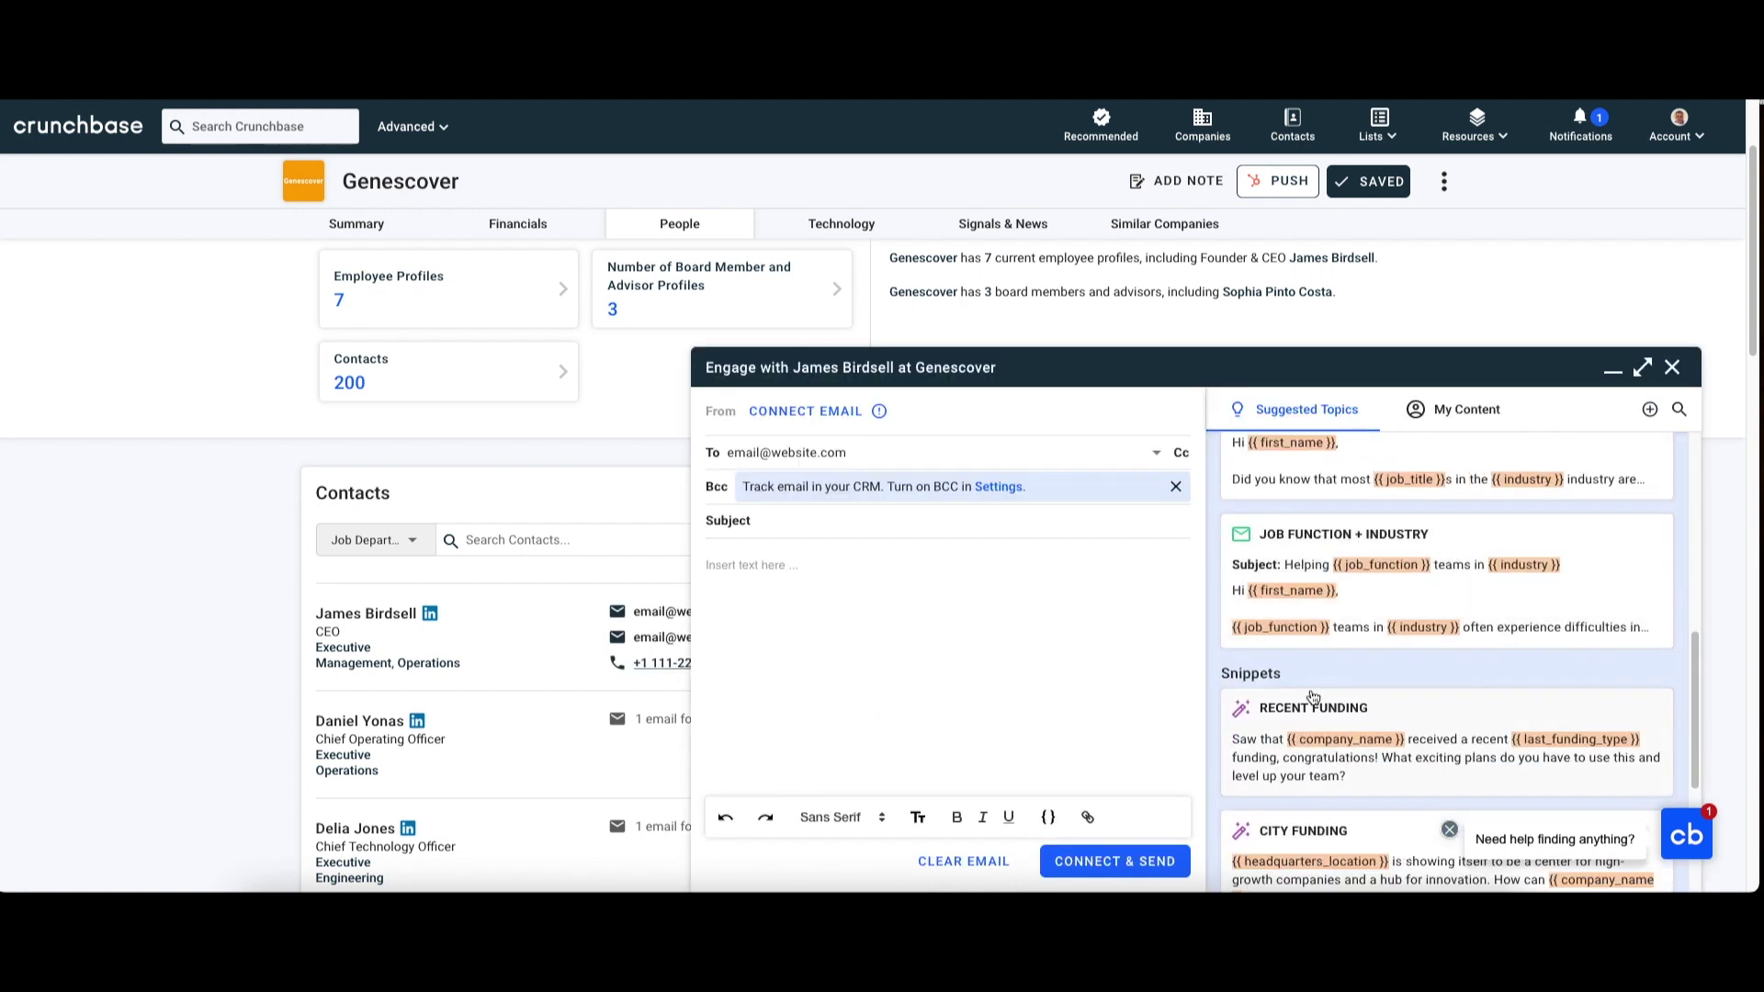
click(1372, 600)
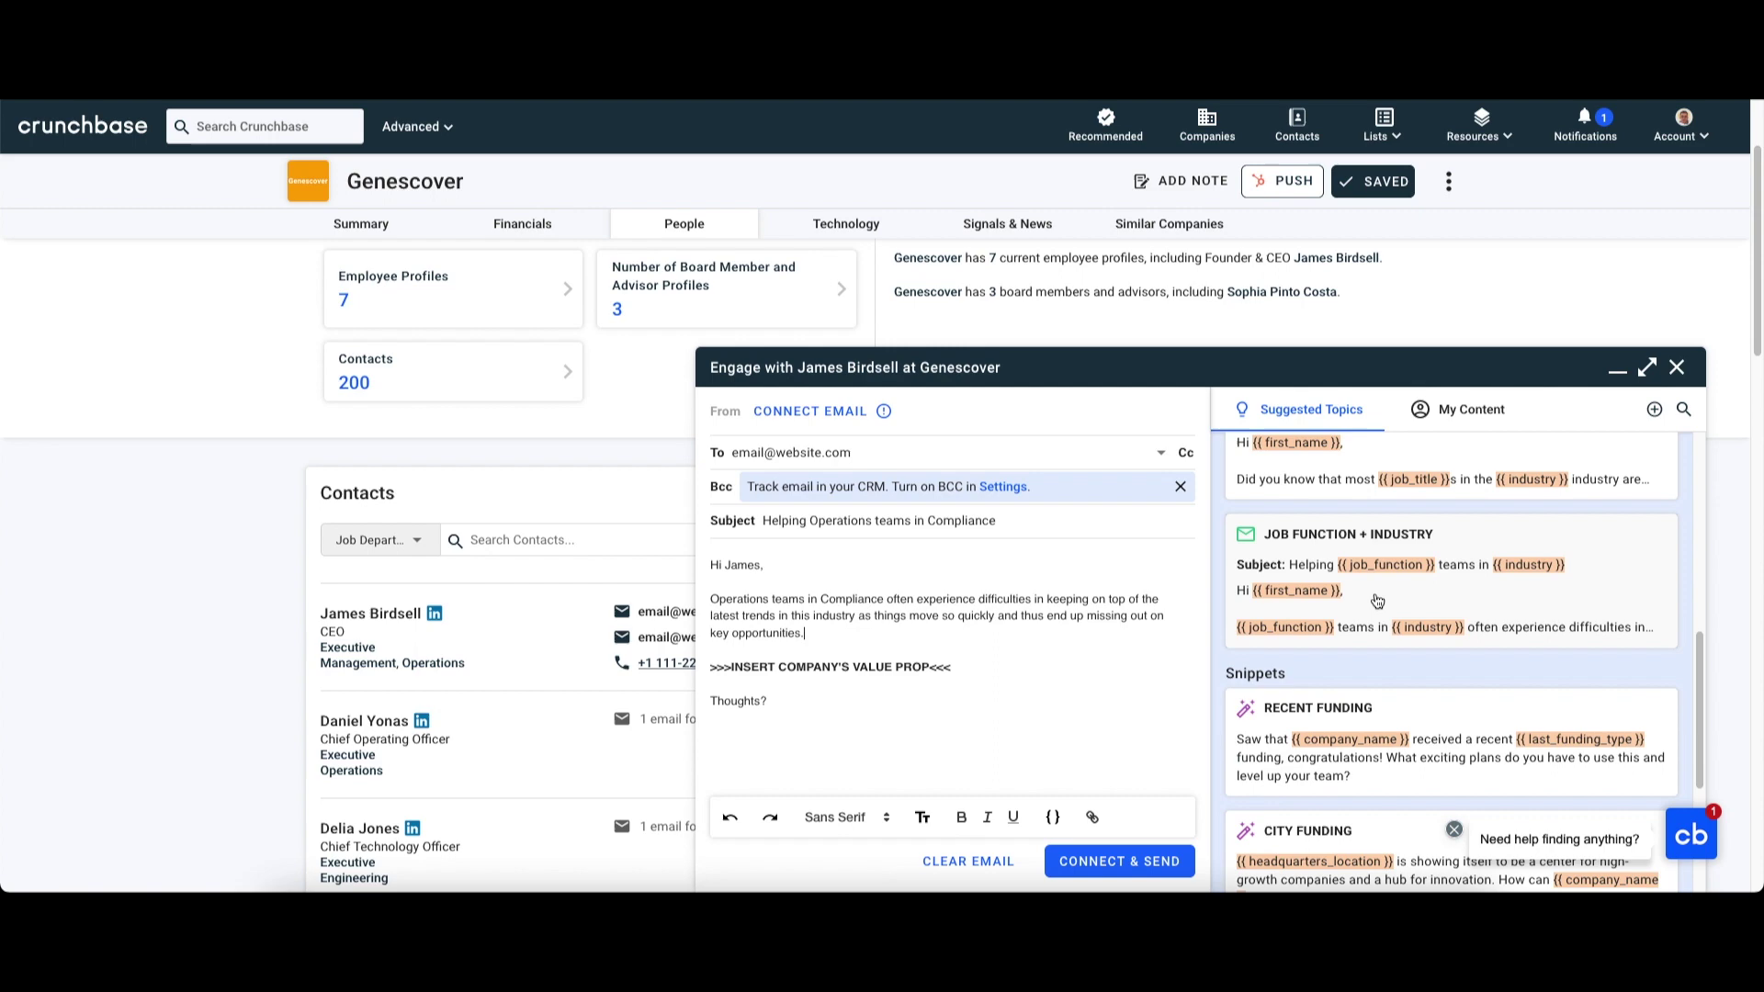